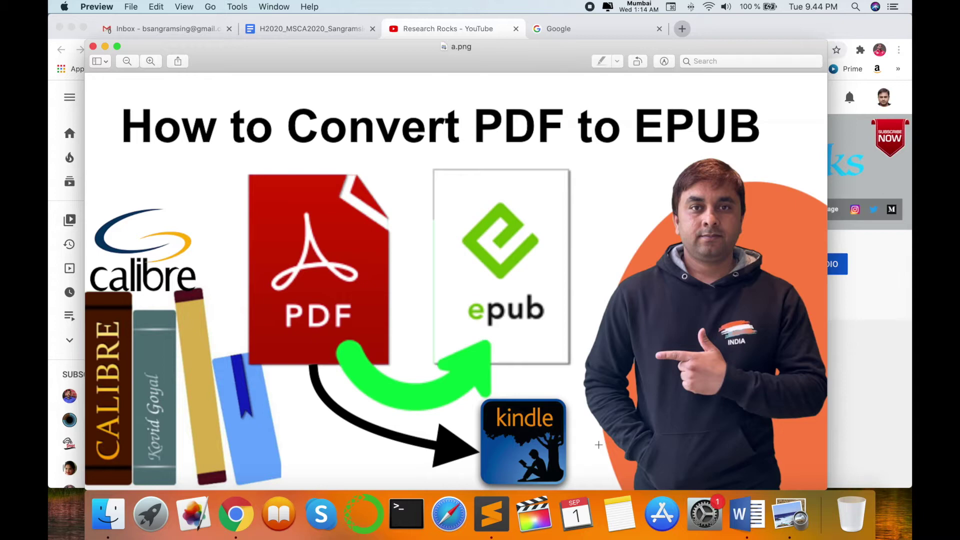
Open Practical Natural Language Processing from the Books library and page forward to pages 111–112
{"action": "left_click", "coordinate": [278, 515]}
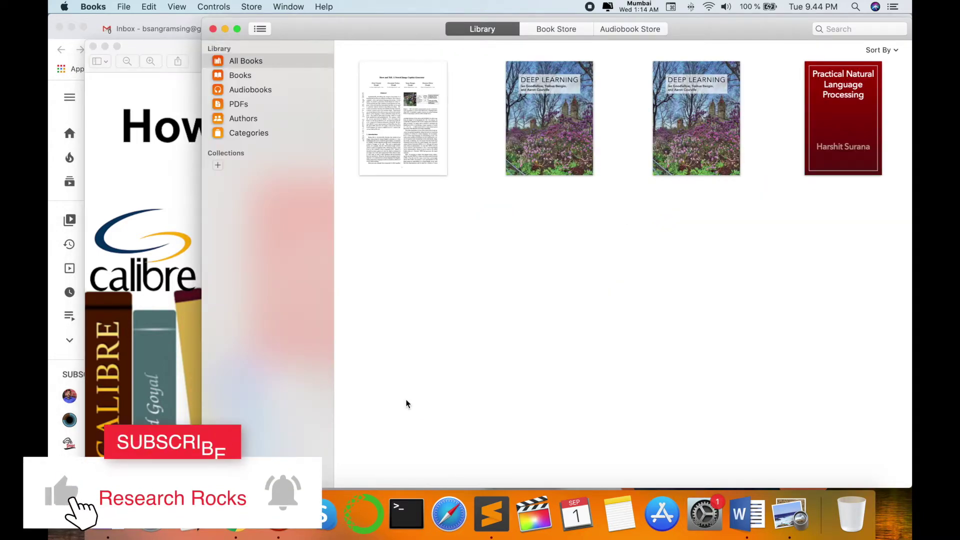
{"action": "double_click", "coordinate": [852, 114]}
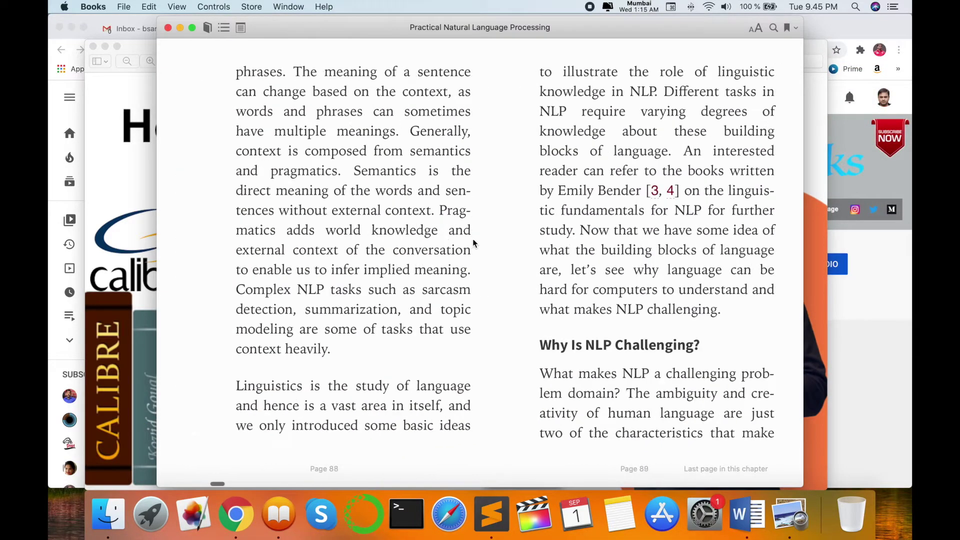
{"action": "scroll", "coordinate": [474, 244], "scroll_direction": "right", "scroll_amount": 2}
{"action": "scroll", "coordinate": [475, 244], "scroll_direction": "right", "scroll_amount": 8}
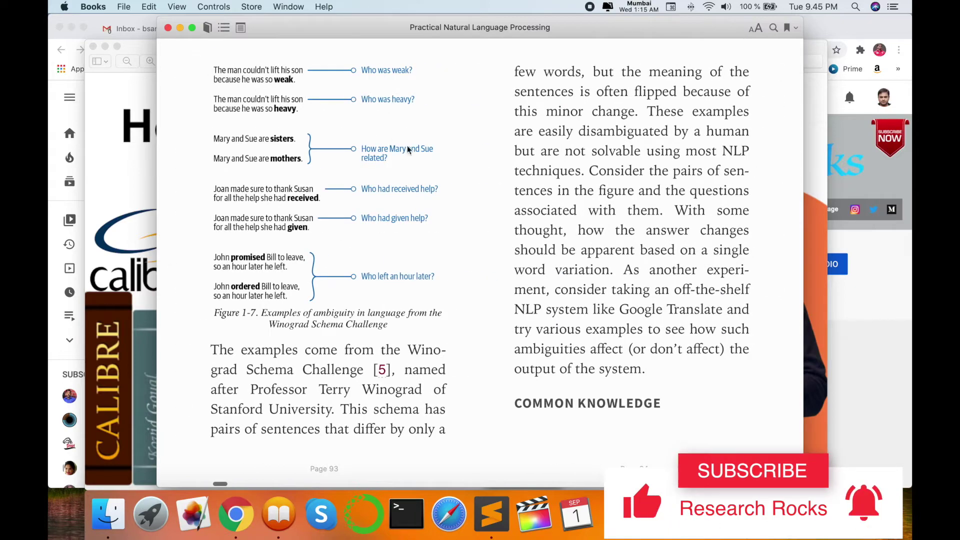
{"action": "scroll", "coordinate": [426, 160], "scroll_direction": "right", "scroll_amount": 3}
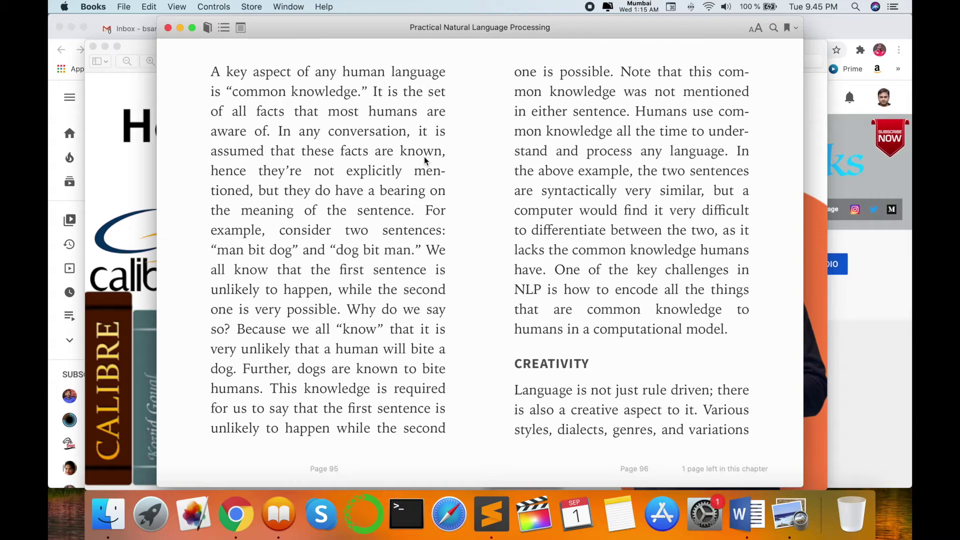
{"action": "scroll", "coordinate": [426, 160], "scroll_direction": "right", "scroll_amount": 3}
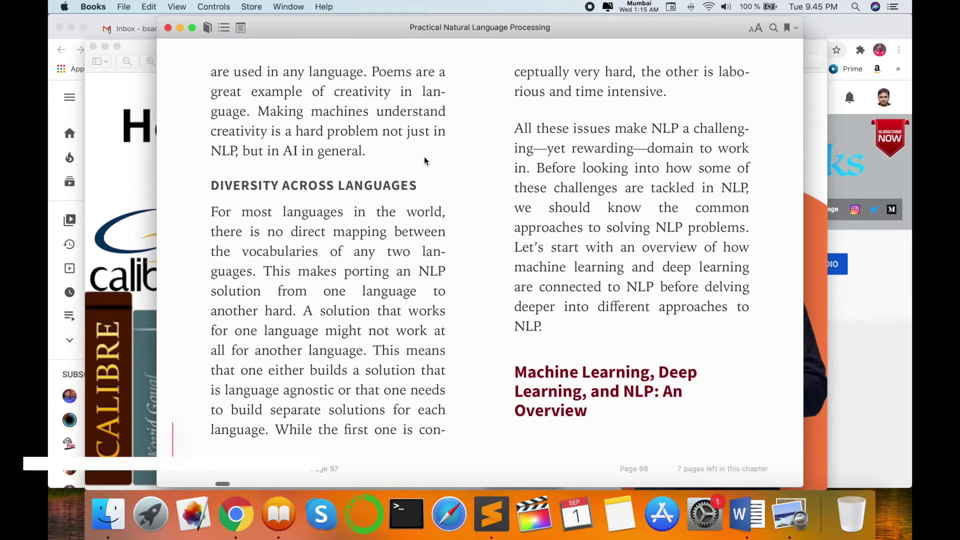
{"action": "scroll", "coordinate": [426, 161], "scroll_direction": "right", "scroll_amount": 15}
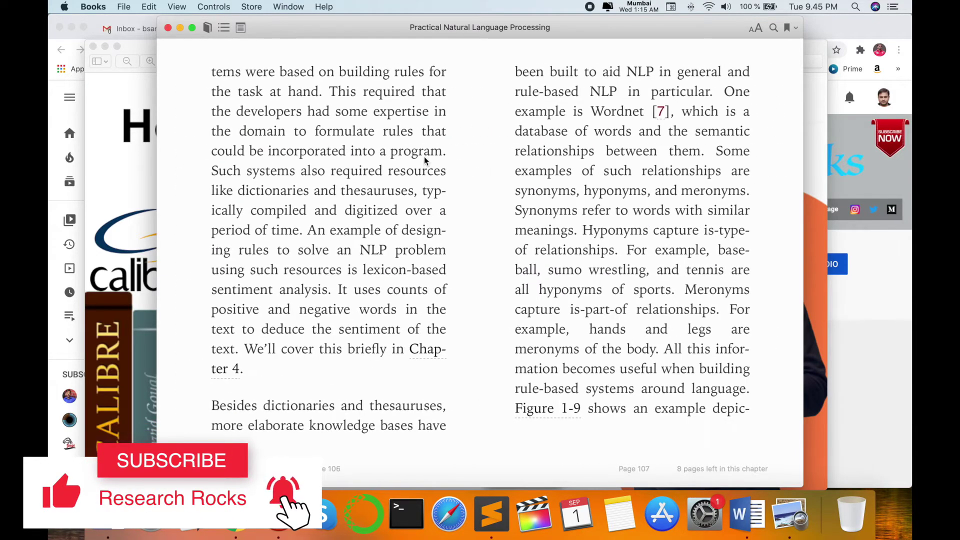
{"action": "scroll", "coordinate": [426, 161], "scroll_direction": "right", "scroll_amount": 8}
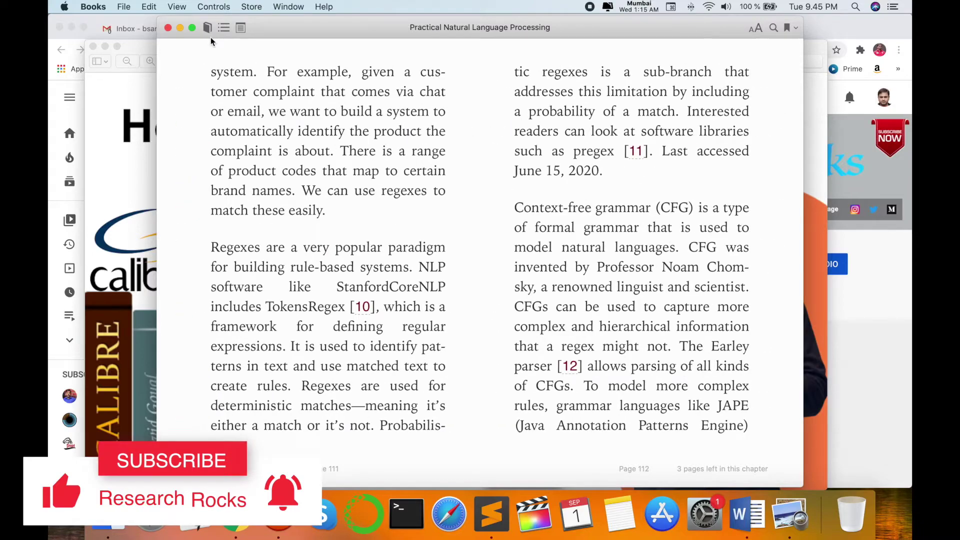
Leave the book, open 1411.pdf in Preview, and scroll down to Figure 5 on page 8
{"action": "left_click", "coordinate": [207, 27]}
{"action": "left_click", "coordinate": [572, 109]}
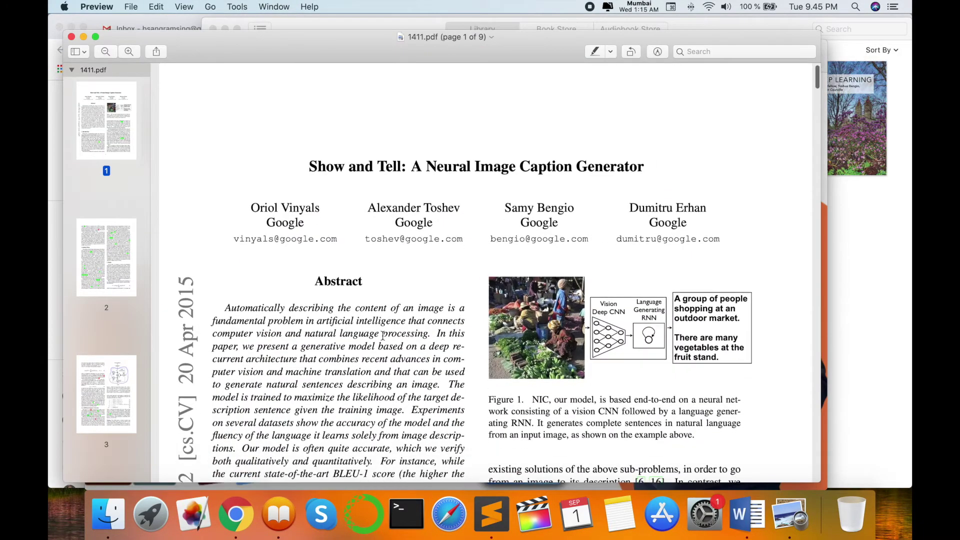
{"action": "scroll", "coordinate": [382, 336], "scroll_direction": "down", "scroll_amount": 15}
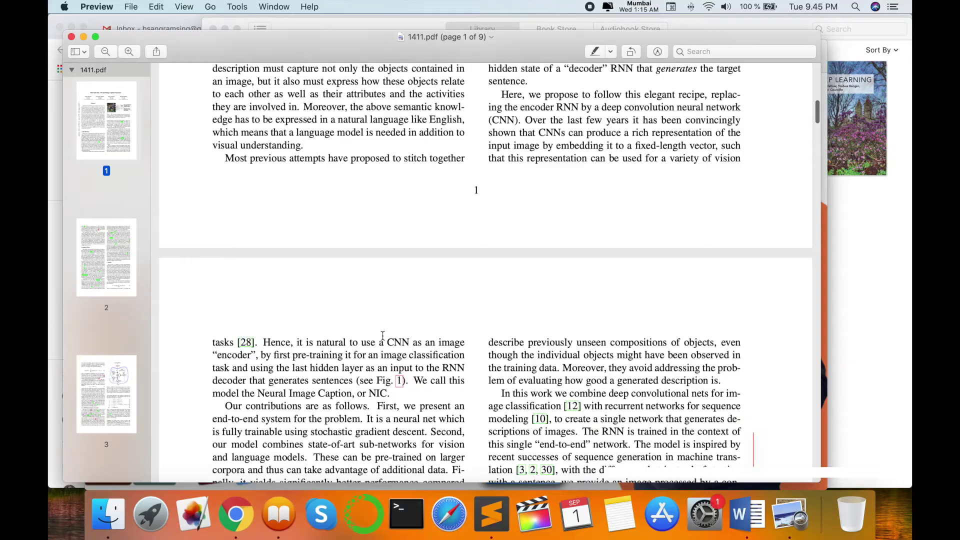
{"action": "scroll", "coordinate": [382, 335], "scroll_direction": "down", "scroll_amount": 20}
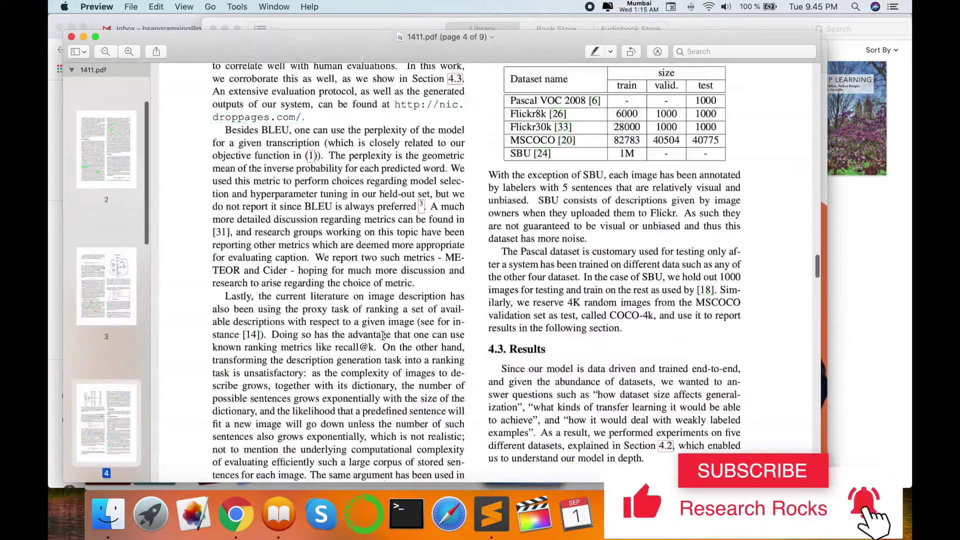
{"action": "scroll", "coordinate": [383, 336], "scroll_direction": "down", "scroll_amount": 20}
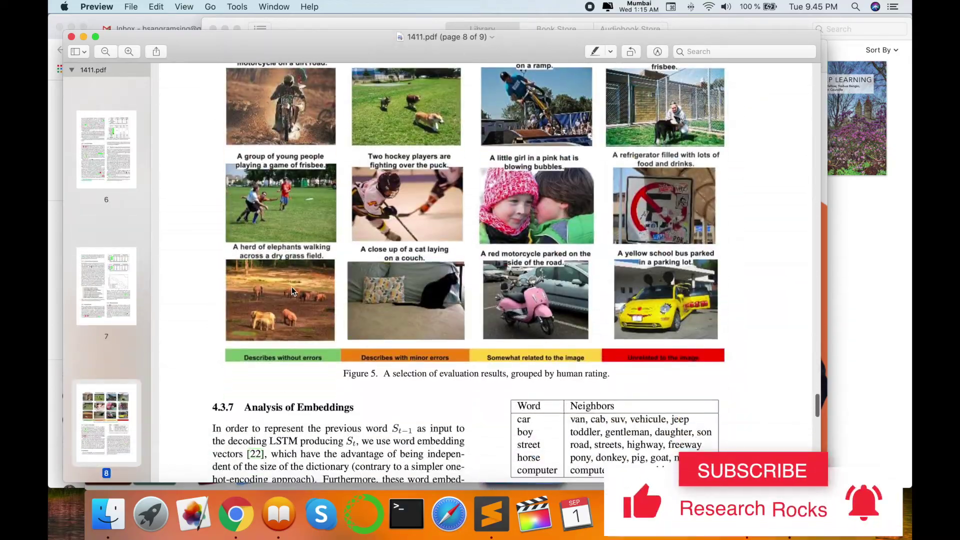
Close 1411.pdf and briefly open Practical Natural Language Processing in Books
{"action": "left_click", "coordinate": [72, 37]}
{"action": "left_click", "coordinate": [301, 29]}
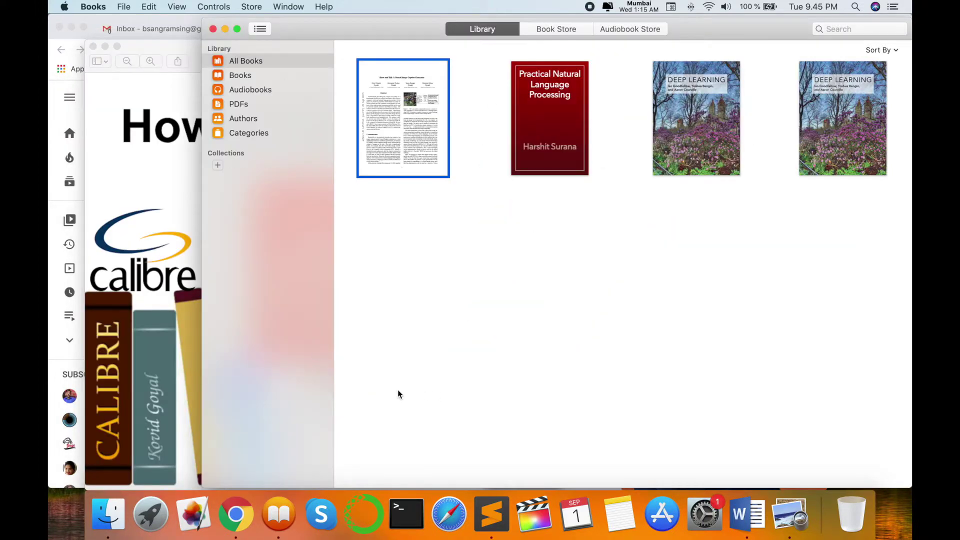
{"action": "double_click", "coordinate": [574, 134]}
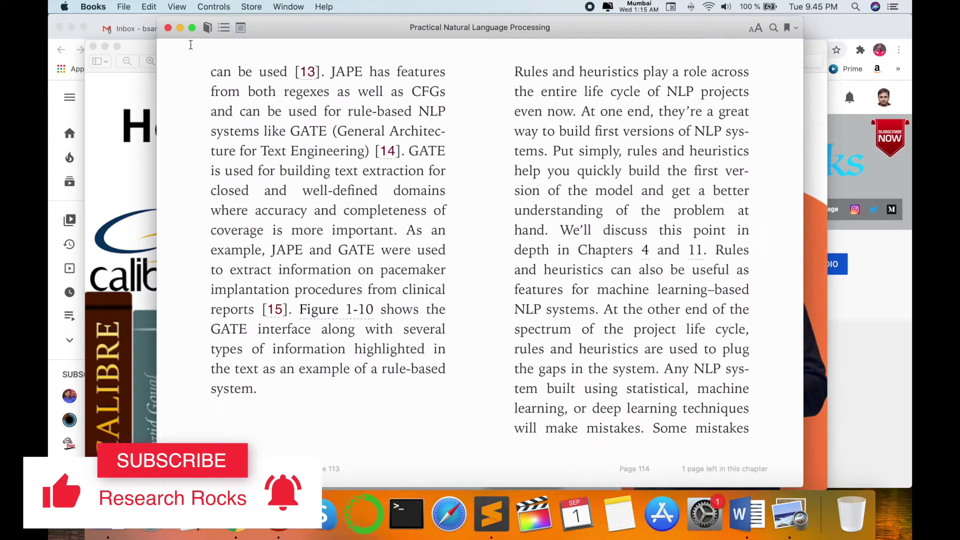
{"action": "left_click", "coordinate": [168, 33]}
Open Deep Learning, turn a page, then return to the Books library
{"action": "double_click", "coordinate": [804, 156]}
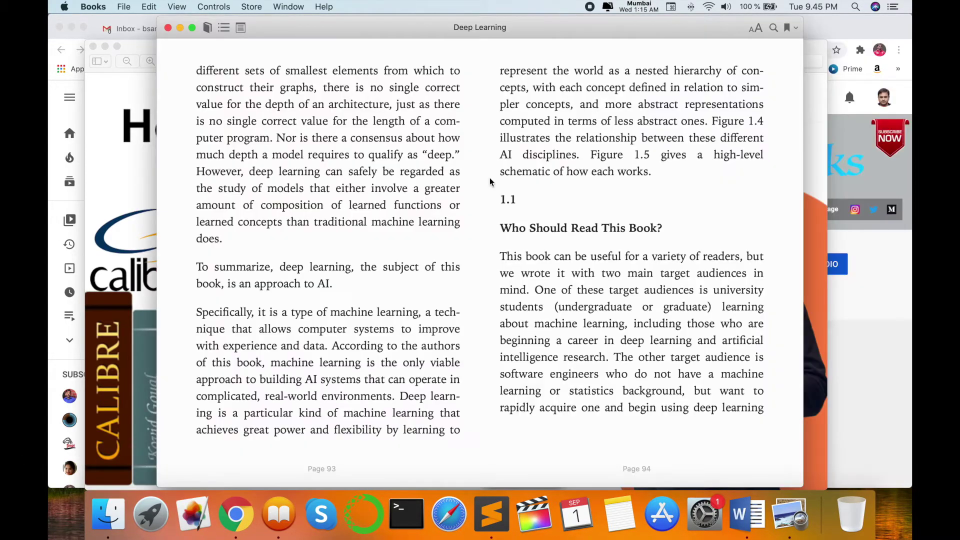
{"action": "scroll", "coordinate": [490, 181], "scroll_direction": "right", "scroll_amount": 10}
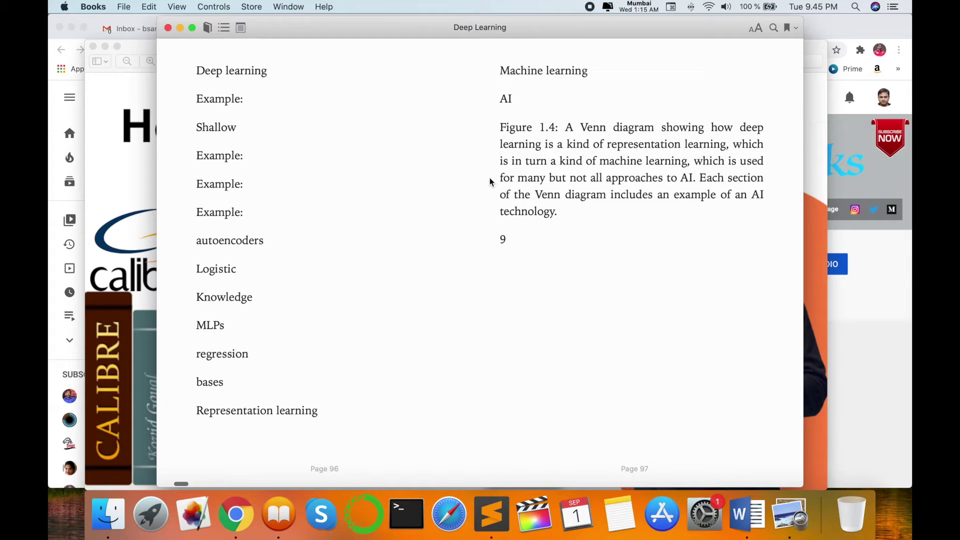
{"action": "left_click", "coordinate": [168, 28]}
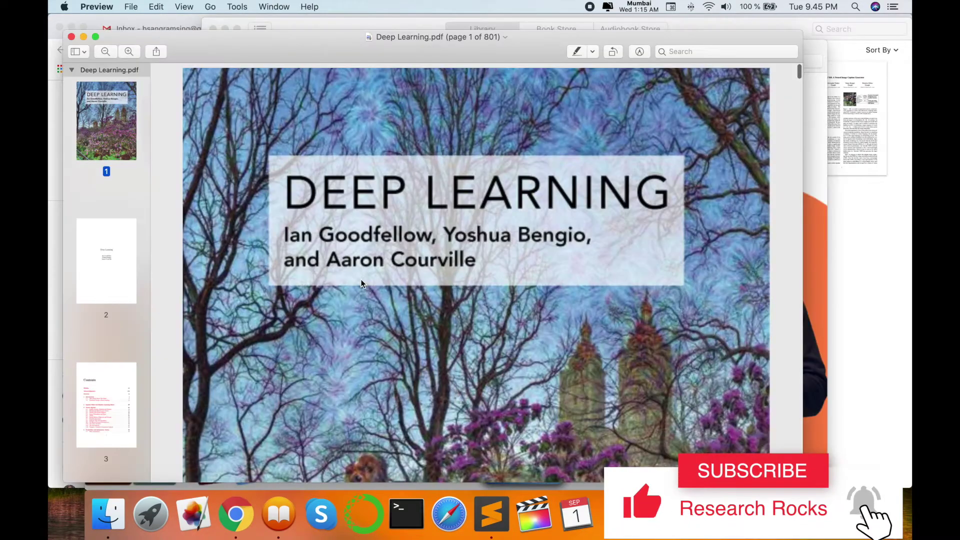
Scroll through the Deep Learning PDF in Preview, then close it
{"action": "scroll", "coordinate": [362, 282], "scroll_direction": "down", "scroll_amount": 20}
{"action": "scroll", "coordinate": [361, 279], "scroll_direction": "down", "scroll_amount": 10}
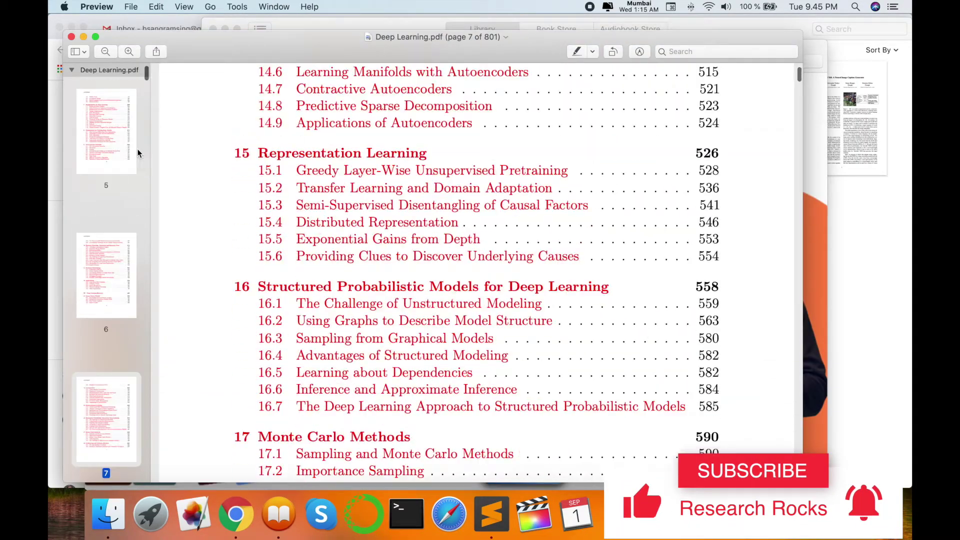
{"action": "left_click", "coordinate": [72, 37]}
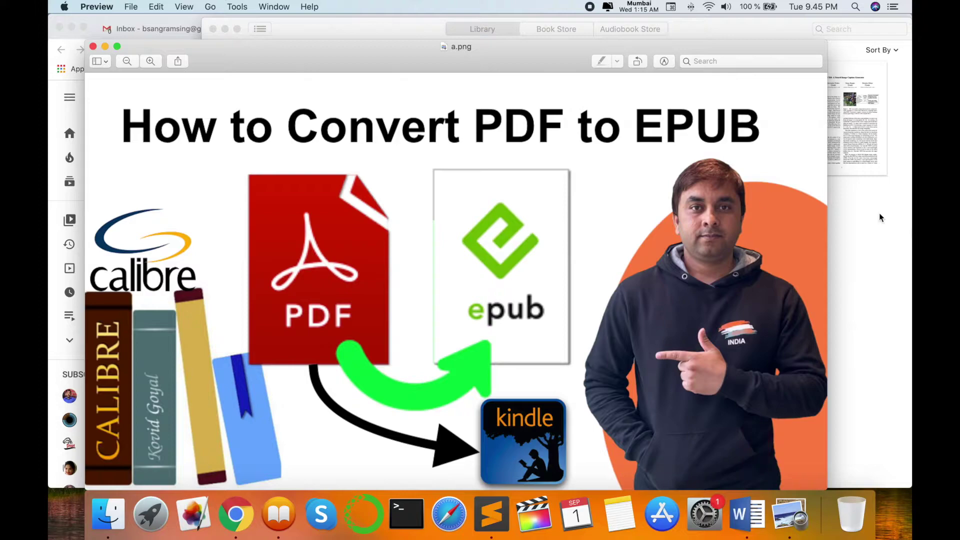
Open 1411.pdf from the Books library, close it, and return to Books
{"action": "left_click", "coordinate": [889, 240]}
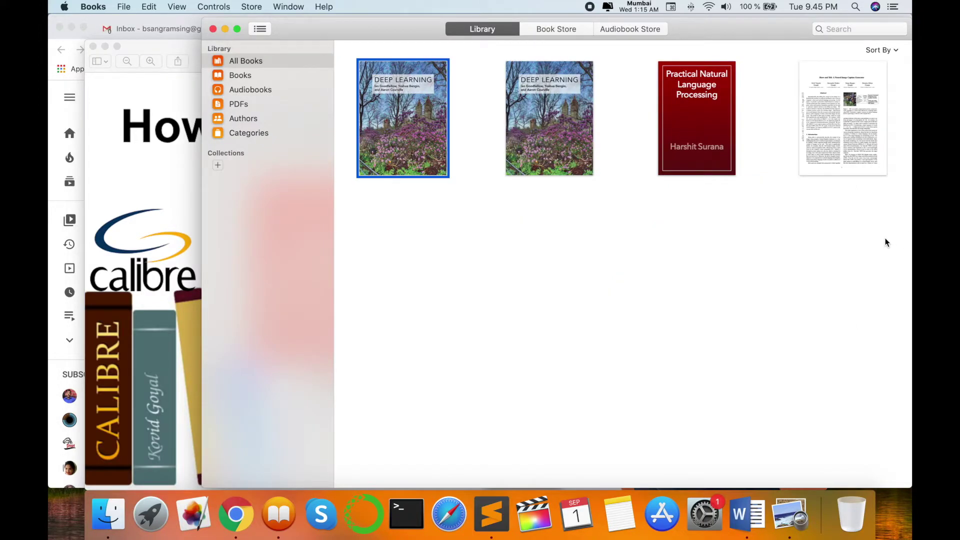
{"action": "double_click", "coordinate": [853, 159]}
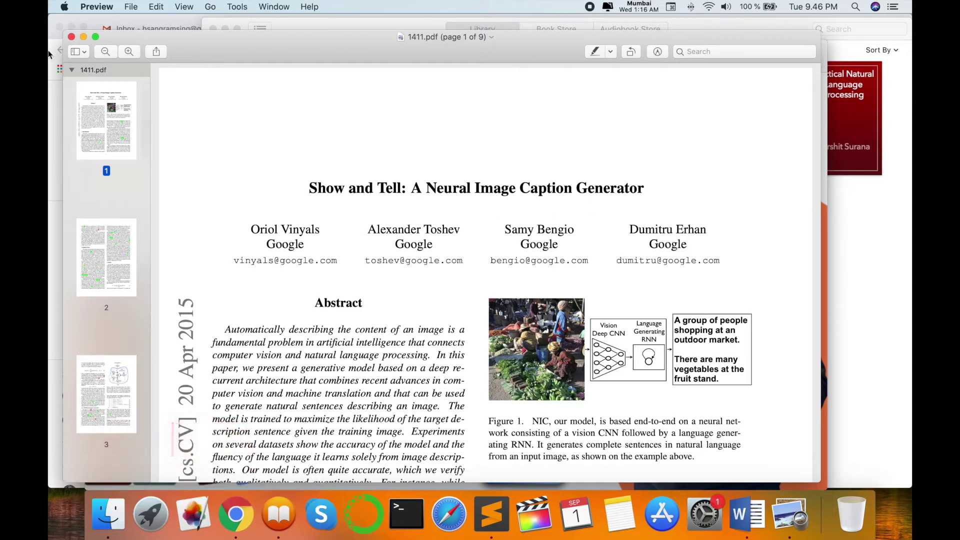
{"action": "left_click", "coordinate": [71, 38]}
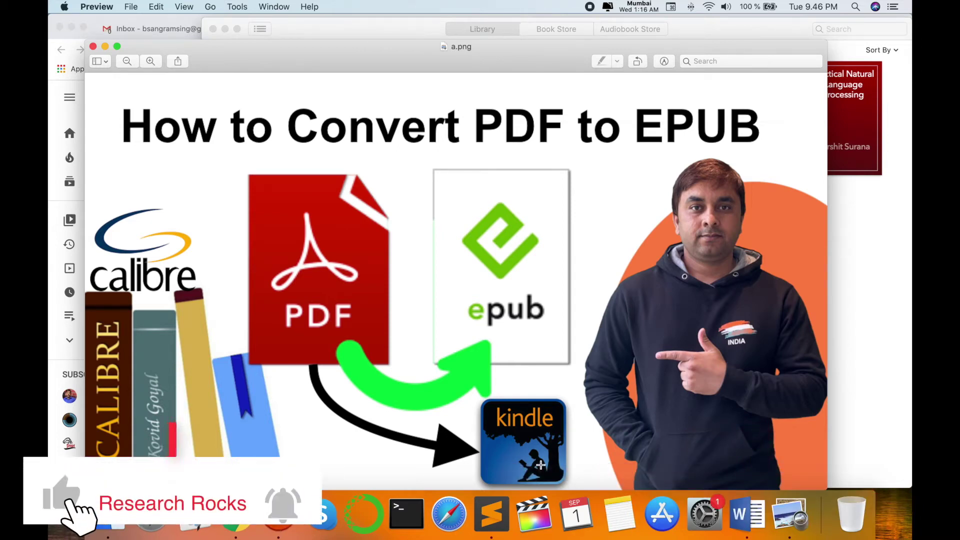
{"action": "left_click", "coordinate": [890, 366]}
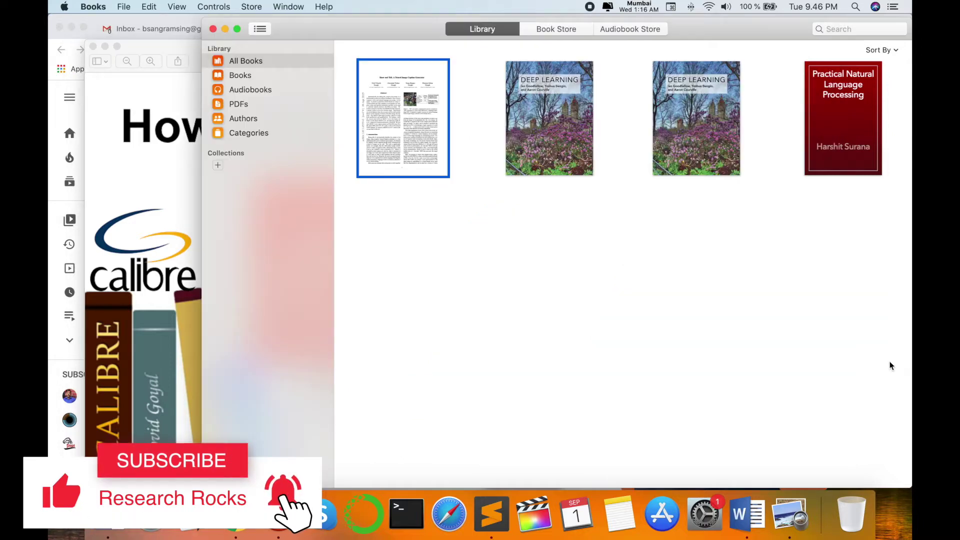
Load calibre-ebook.com in Chrome's Google tab
{"action": "key", "text": "super+Tab"}
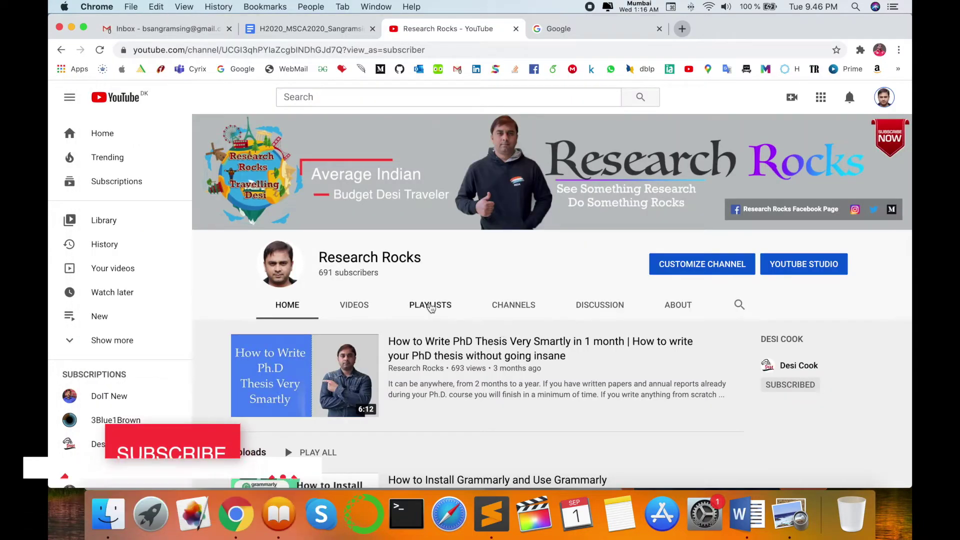
{"action": "left_click", "coordinate": [604, 24]}
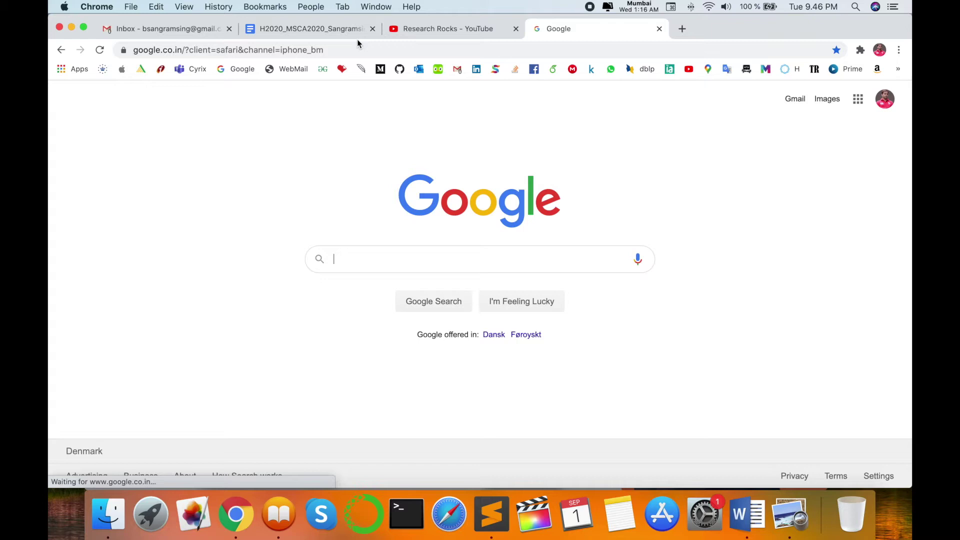
{"action": "left_click", "coordinate": [358, 50]}
{"action": "type", "text": "https://calibre-ebook.com"}
{"action": "key", "text": "Return"}
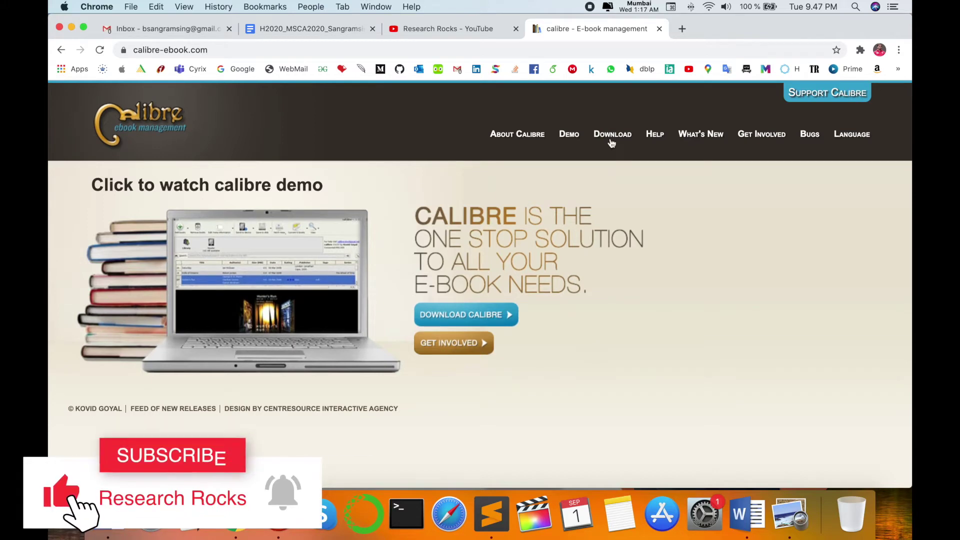
Go to calibre's Download page and choose macOS to reach version 4.23.0
{"action": "left_click", "coordinate": [610, 140]}
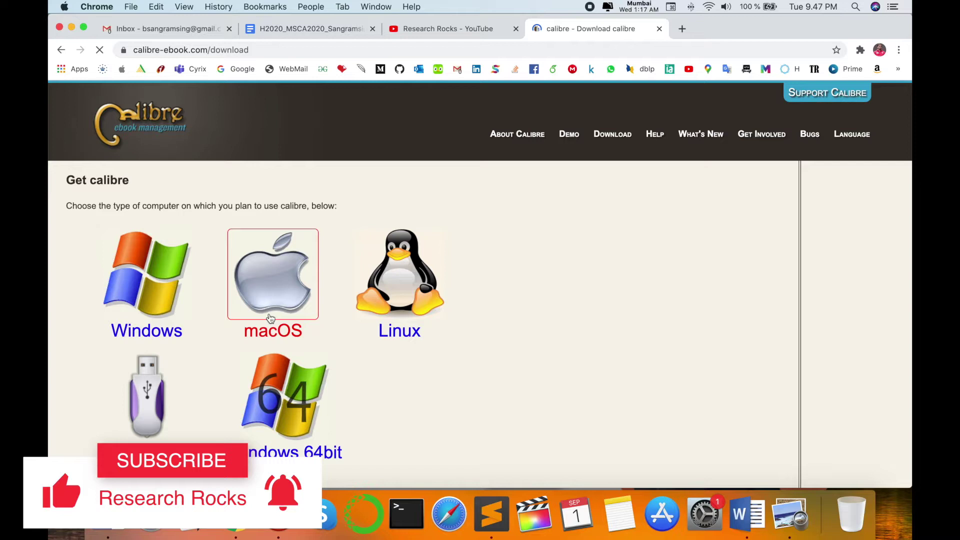
{"action": "scroll", "coordinate": [350, 331], "scroll_direction": "down", "scroll_amount": 3}
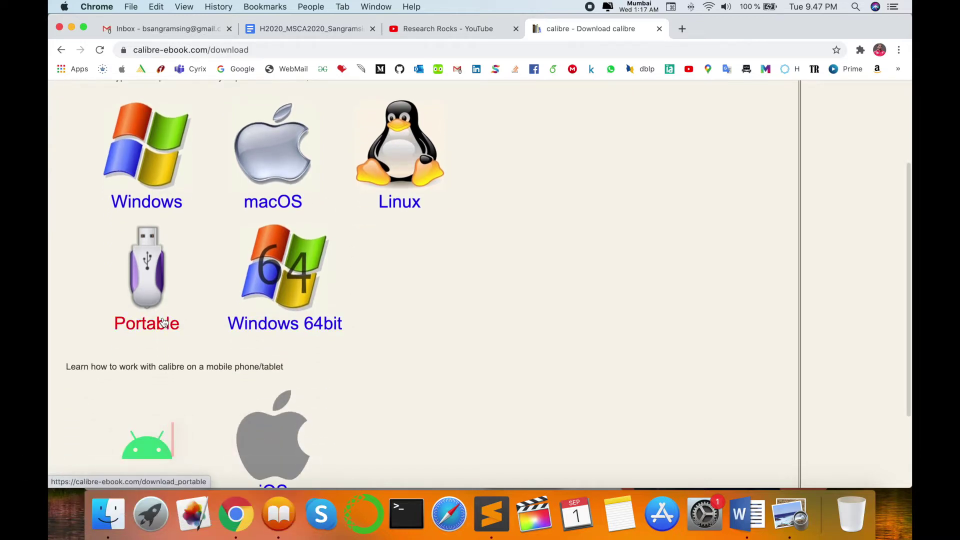
{"action": "scroll", "coordinate": [163, 321], "scroll_direction": "down", "scroll_amount": 2}
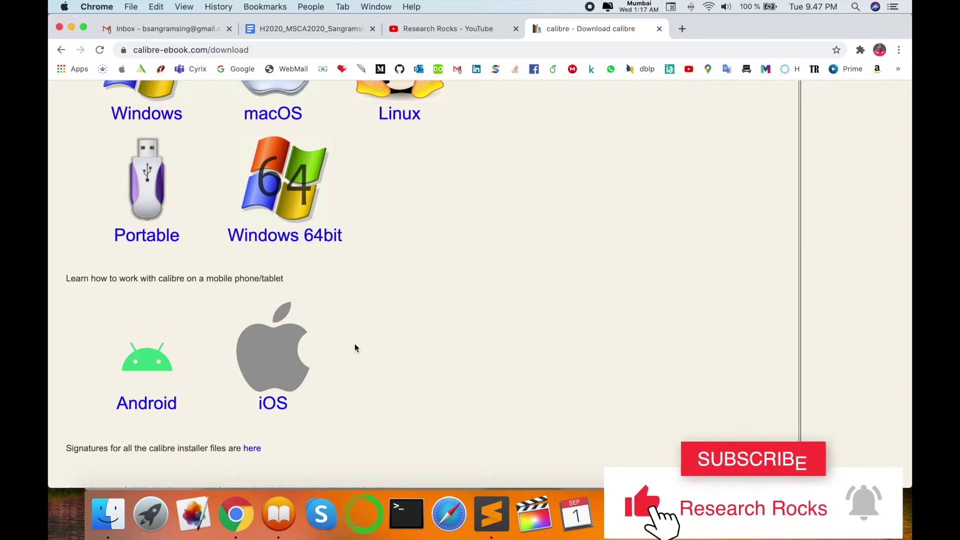
{"action": "scroll", "coordinate": [356, 347], "scroll_direction": "down", "scroll_amount": 1}
{"action": "scroll", "coordinate": [356, 348], "scroll_direction": "up", "scroll_amount": 4}
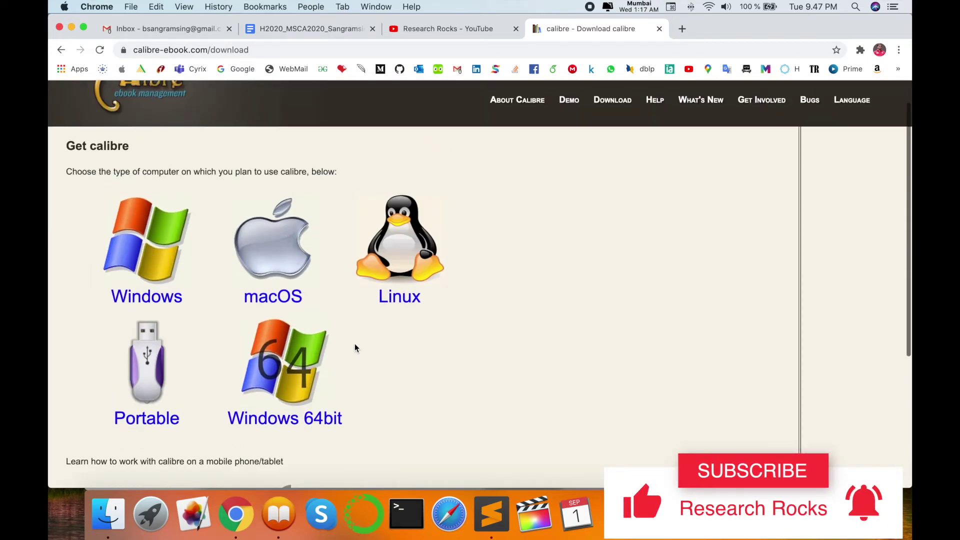
{"action": "scroll", "coordinate": [356, 348], "scroll_direction": "up", "scroll_amount": 1}
{"action": "left_click", "coordinate": [277, 304]}
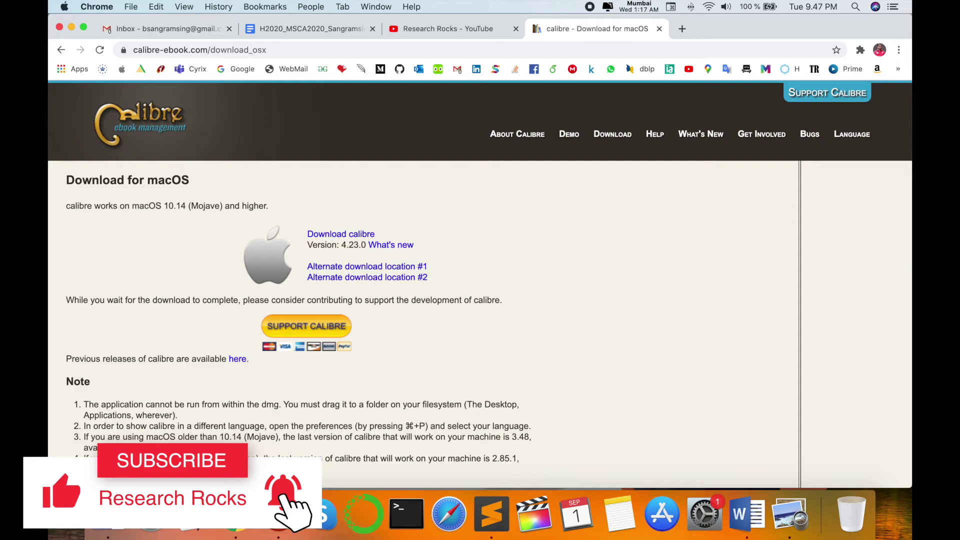
Launch calibre and permanently delete the Pattern Recognition and Machine Learning book
{"action": "key", "text": "F4"}
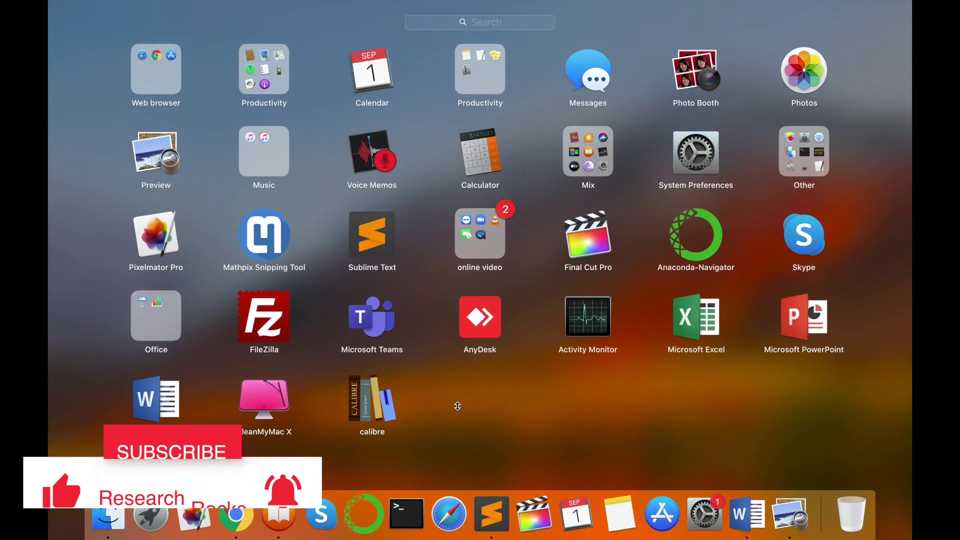
{"action": "left_click", "coordinate": [374, 408]}
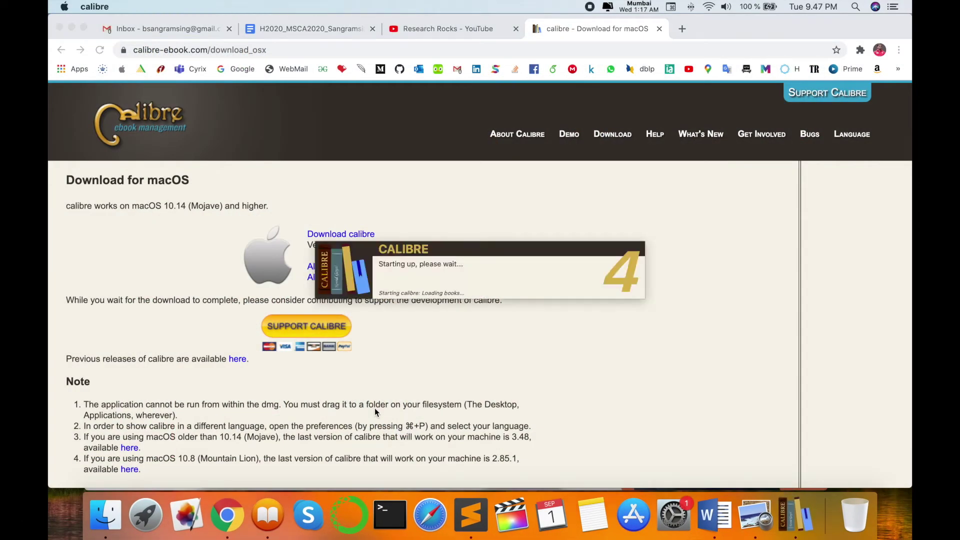
{"action": "key", "text": "Delete"}
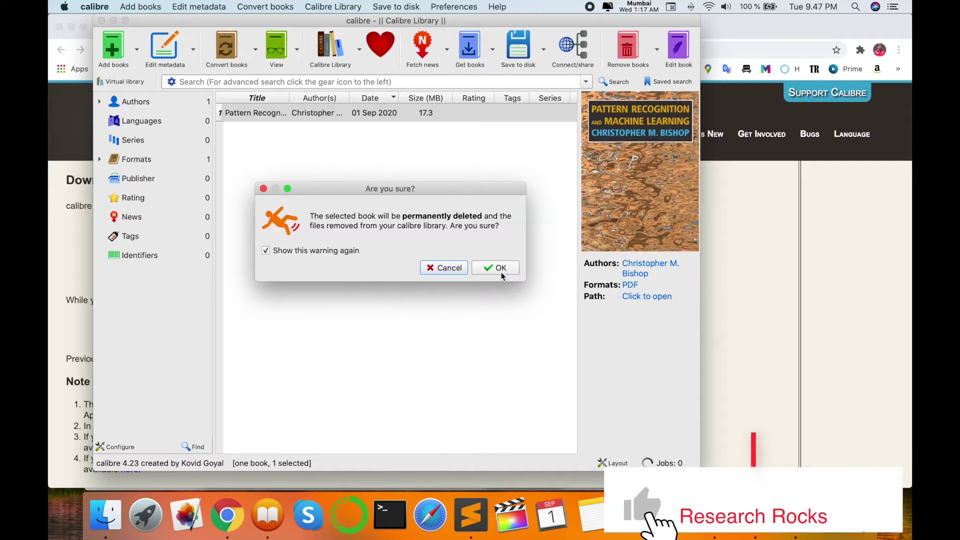
{"action": "left_click", "coordinate": [497, 267]}
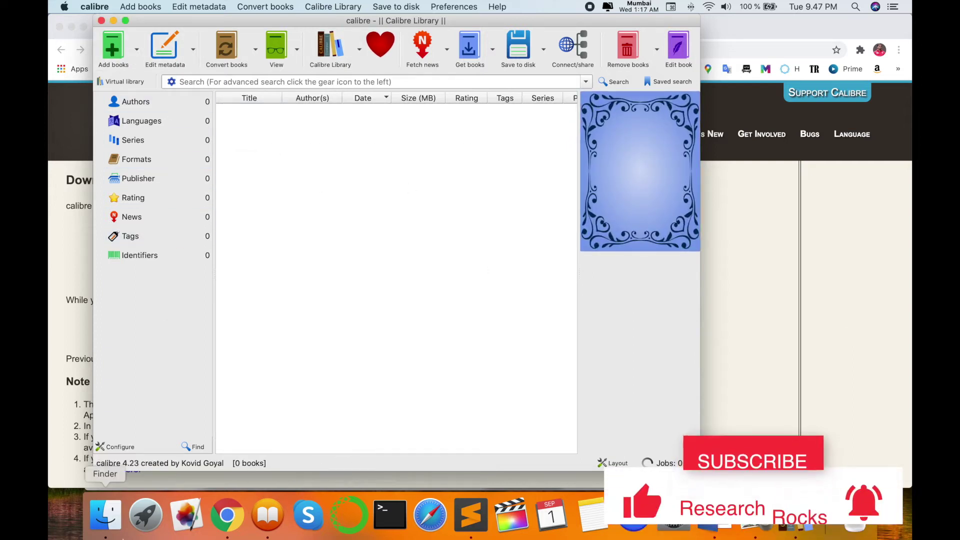
Open the Neural Image Caption Generator PDF from Downloads in Preview and scroll through it
{"action": "left_click", "coordinate": [106, 513]}
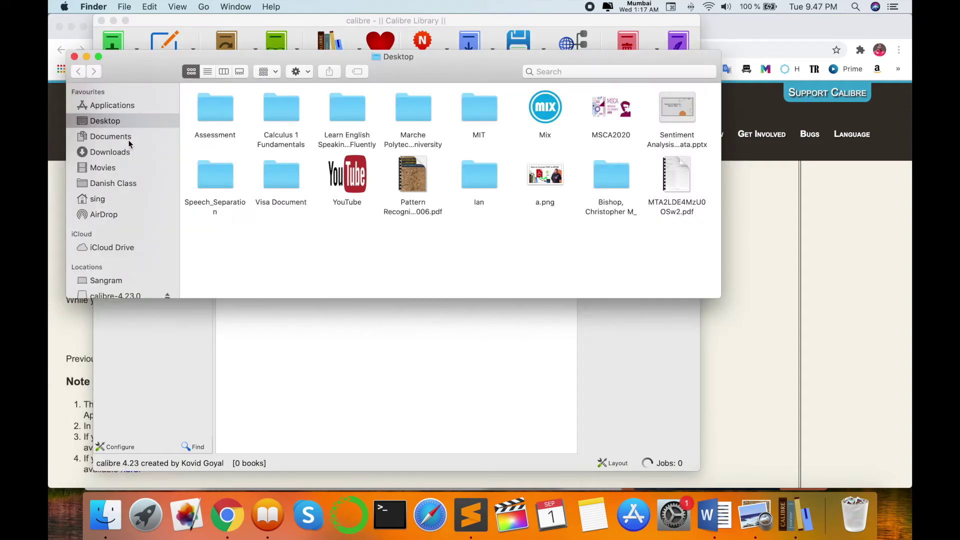
{"action": "left_click", "coordinate": [124, 153]}
{"action": "double_click", "coordinate": [207, 121]}
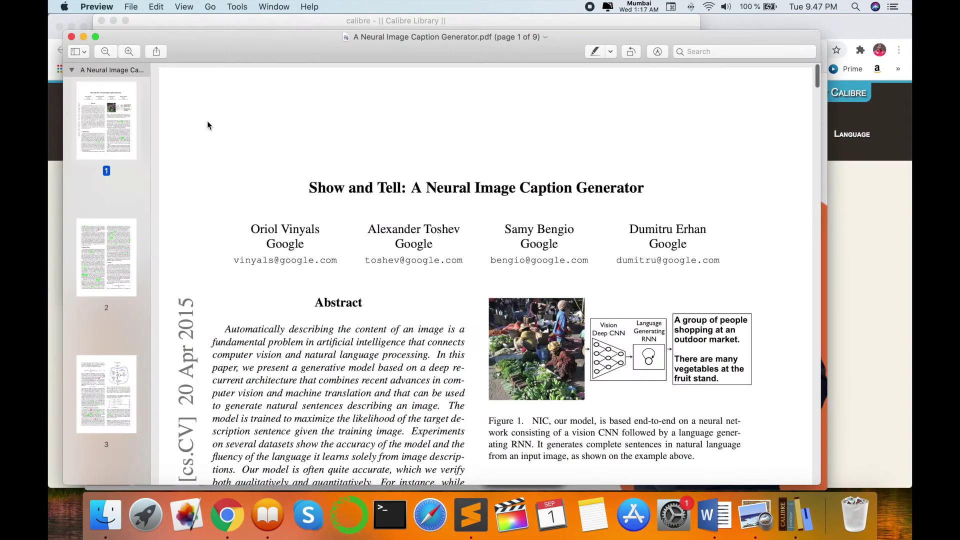
{"action": "scroll", "coordinate": [207, 121], "scroll_direction": "down", "scroll_amount": 15}
Add the caption generator PDF from Downloads to the calibre library
{"action": "key", "text": "super+Tab"}
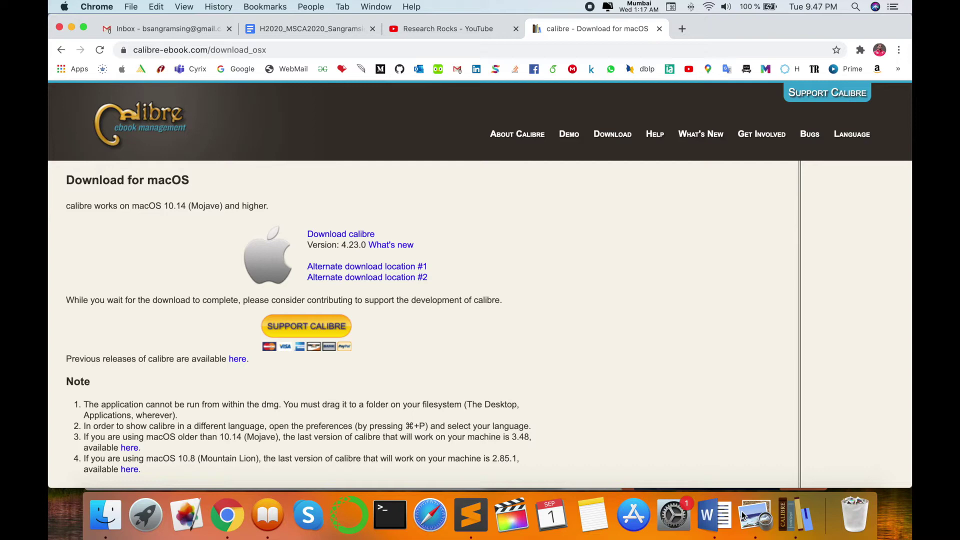
{"action": "key", "text": "super+Tab"}
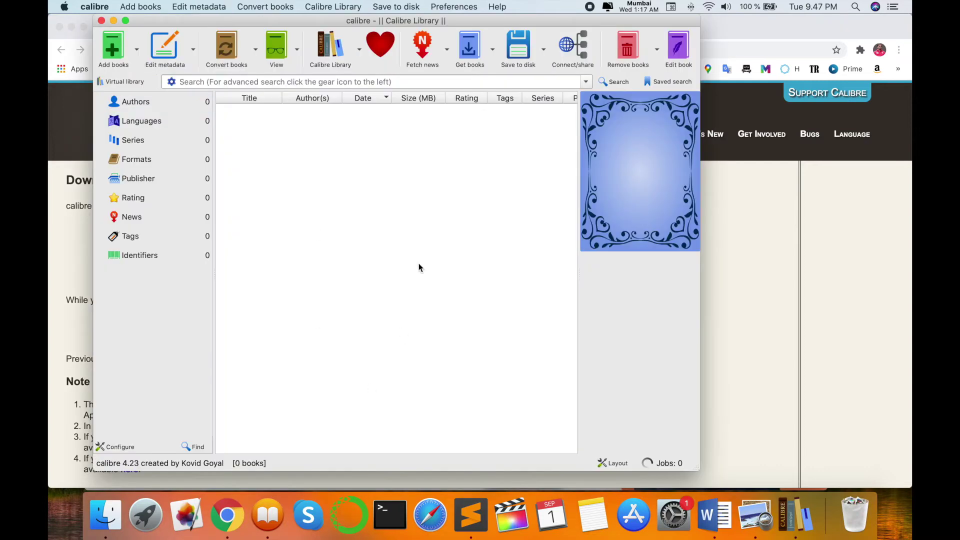
{"action": "left_click", "coordinate": [114, 48]}
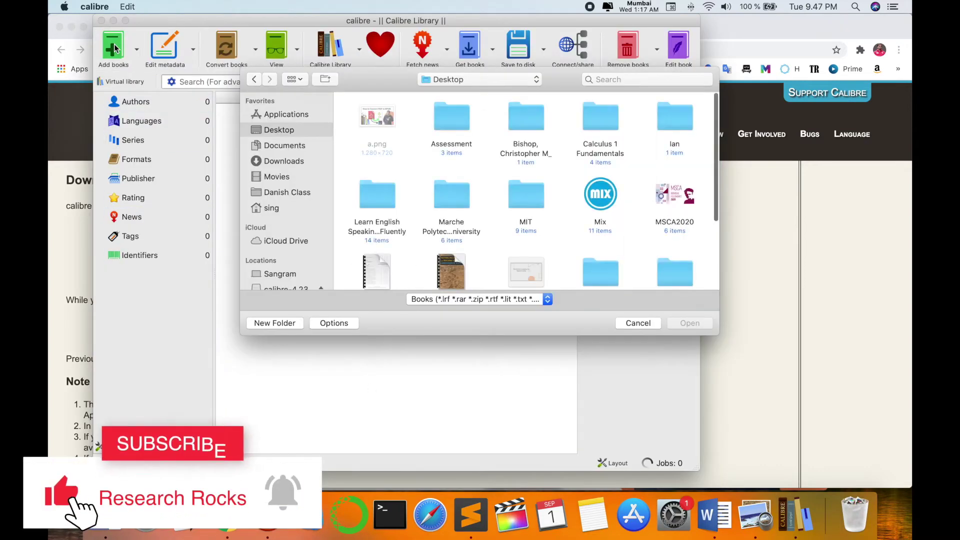
{"action": "left_click", "coordinate": [280, 160]}
{"action": "double_click", "coordinate": [372, 106]}
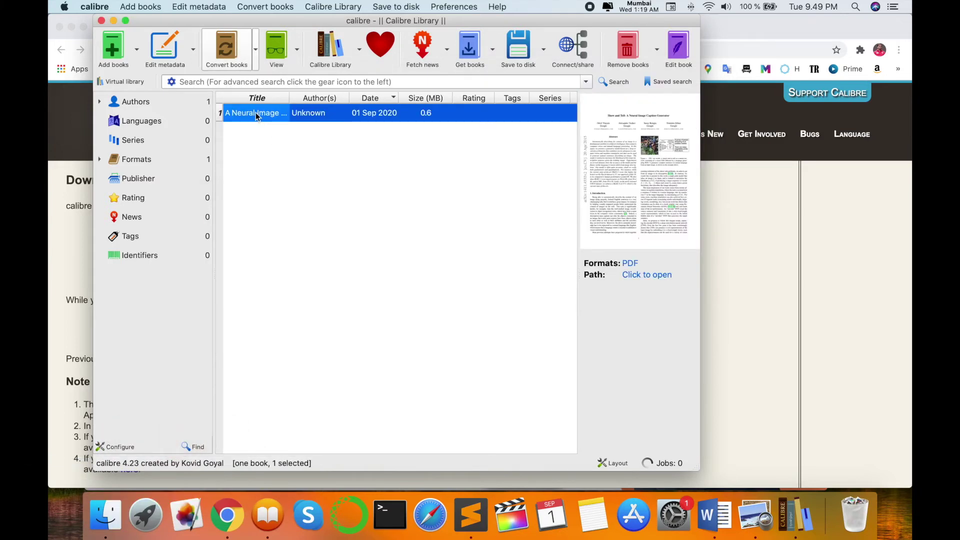
{"action": "left_click", "coordinate": [233, 58]}
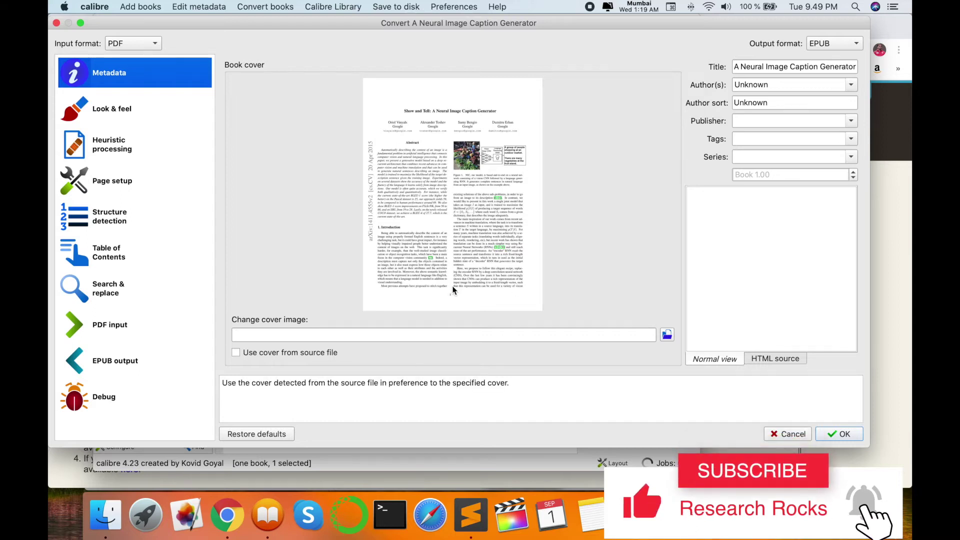
Set the conversion output format to EPUB and start the conversion
{"action": "left_click", "coordinate": [833, 45]}
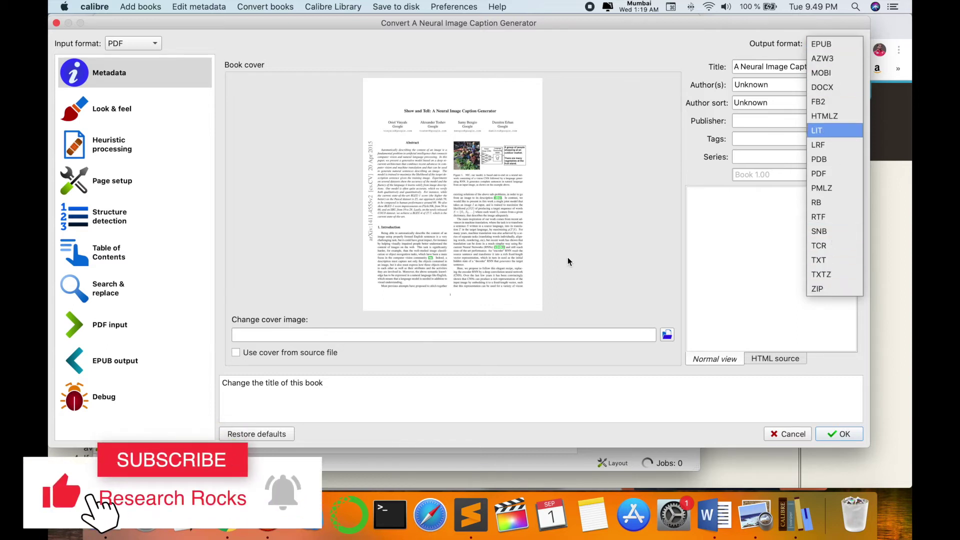
{"action": "left_click", "coordinate": [828, 44]}
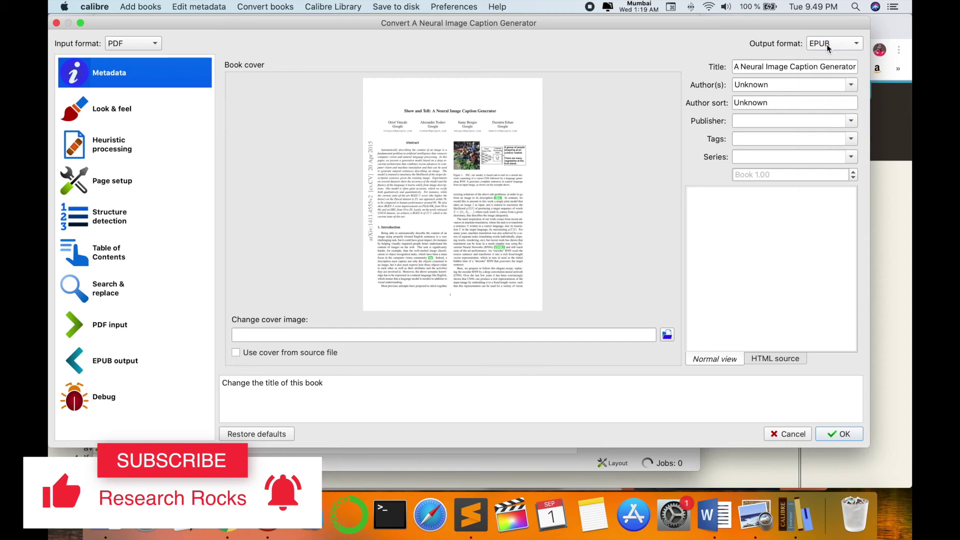
{"action": "left_click", "coordinate": [846, 434]}
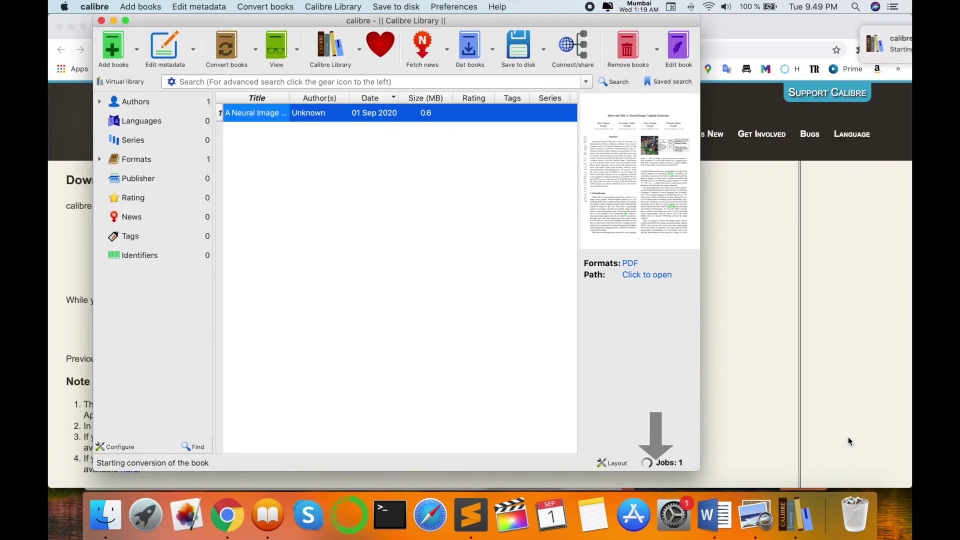
Open the finished EPUB from Calibre Library's Unknown > A Neural Image Caption Generator (4) folder
{"action": "left_click", "coordinate": [664, 462]}
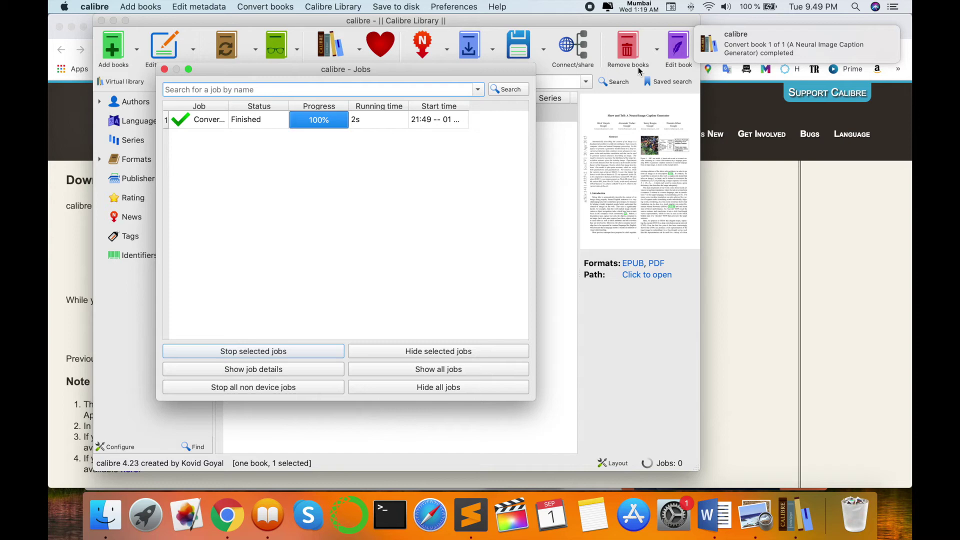
{"action": "left_click", "coordinate": [215, 121]}
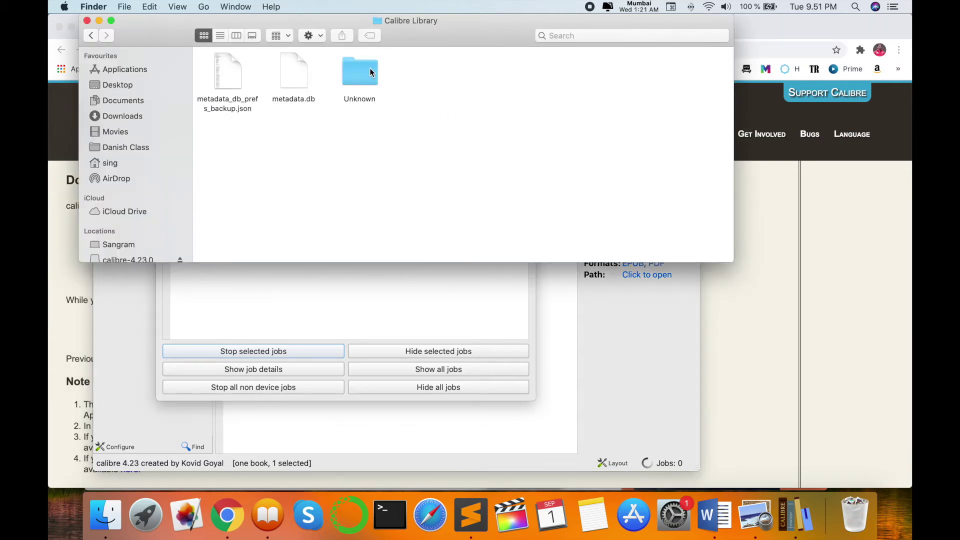
{"action": "double_click", "coordinate": [371, 72]}
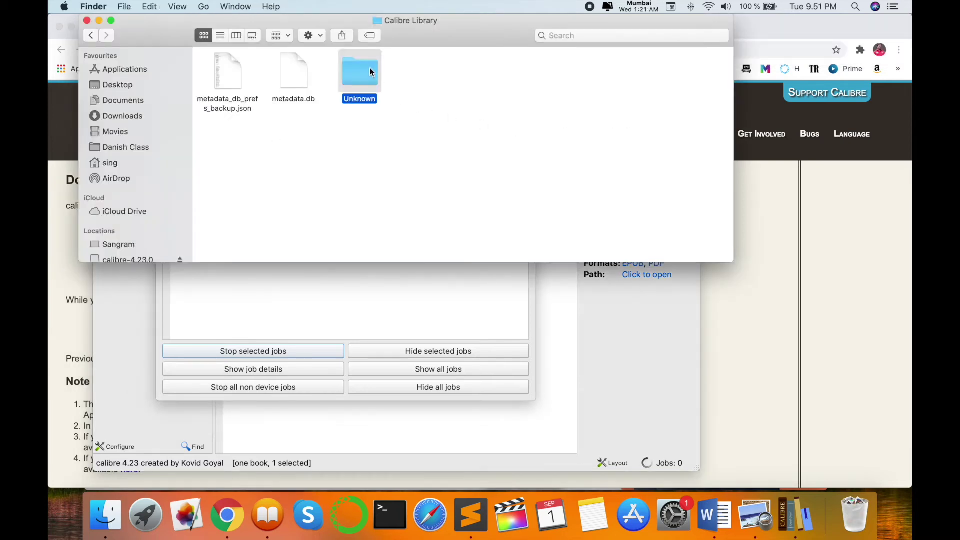
{"action": "double_click", "coordinate": [223, 72]}
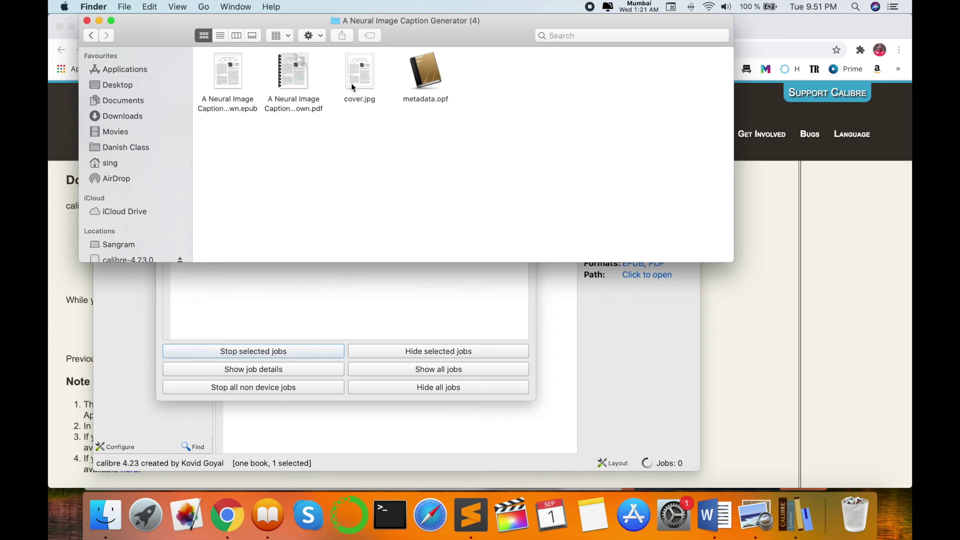
{"action": "mouse_move", "coordinate": [293, 65]}
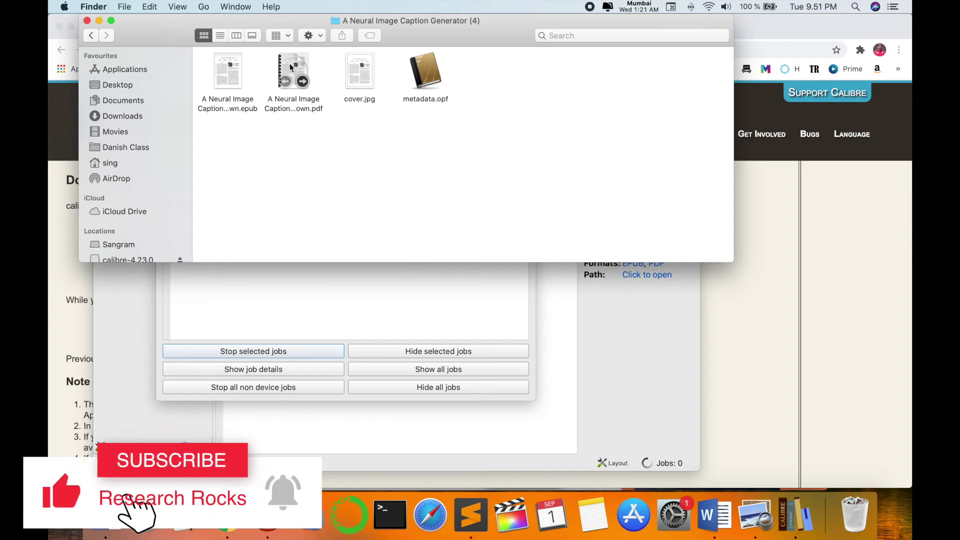
{"action": "double_click", "coordinate": [227, 73]}
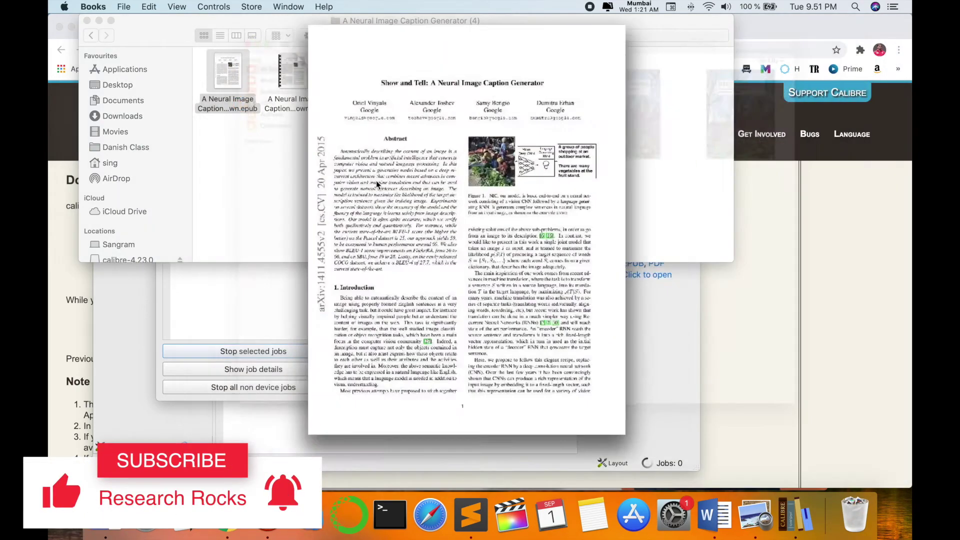
Page forward through the converted paper in Apple Books as far as page 28
{"action": "scroll", "coordinate": [422, 207], "scroll_direction": "right", "scroll_amount": 10}
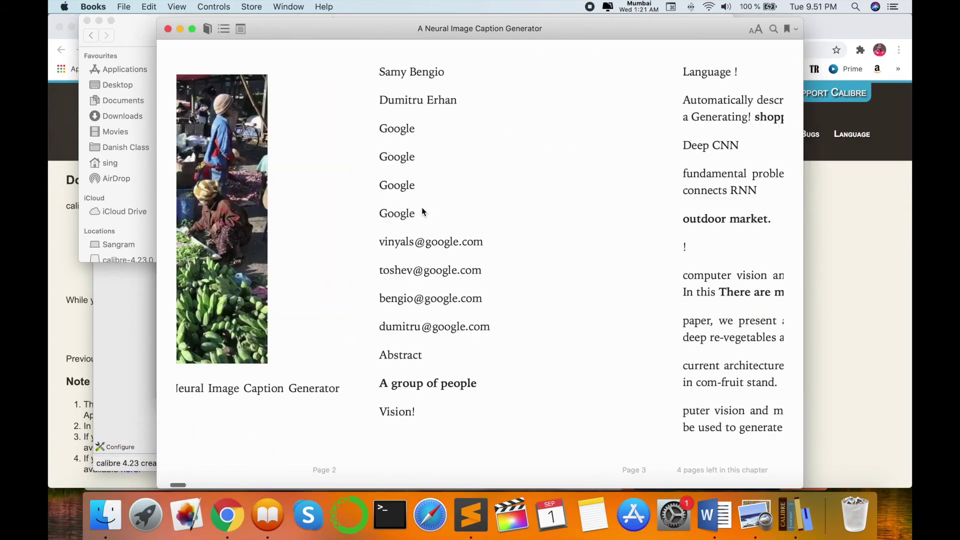
{"action": "scroll", "coordinate": [422, 207], "scroll_direction": "right", "scroll_amount": 10}
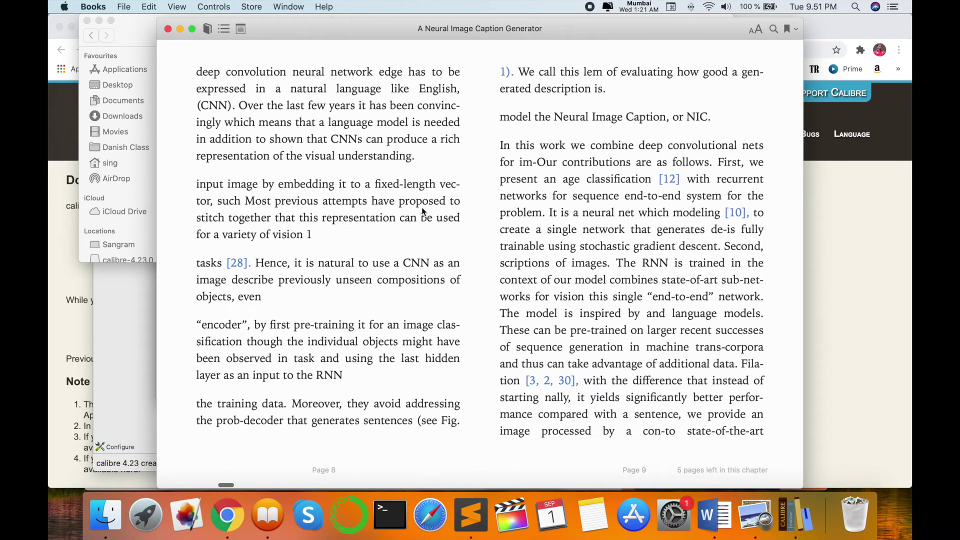
{"action": "scroll", "coordinate": [423, 211], "scroll_direction": "right", "scroll_amount": 10}
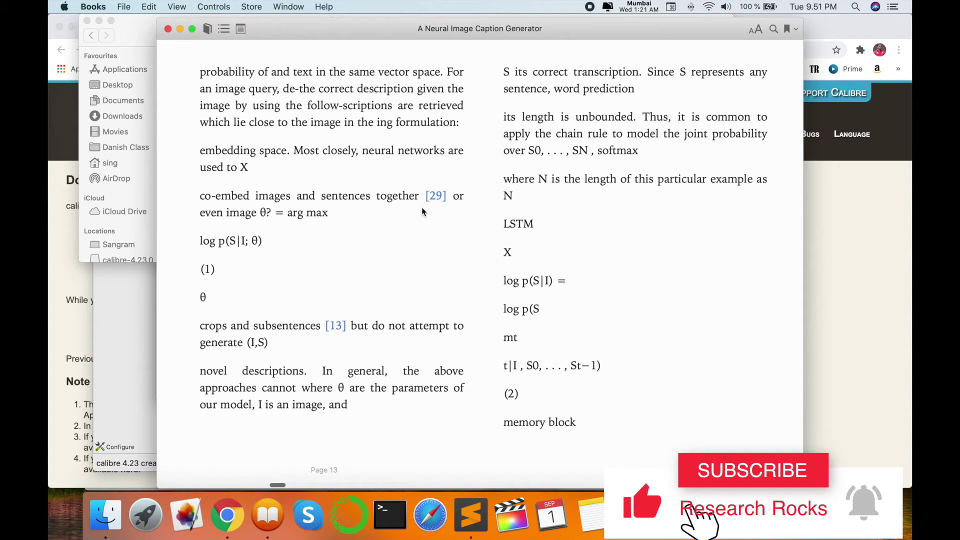
{"action": "scroll", "coordinate": [422, 210], "scroll_direction": "right", "scroll_amount": 10}
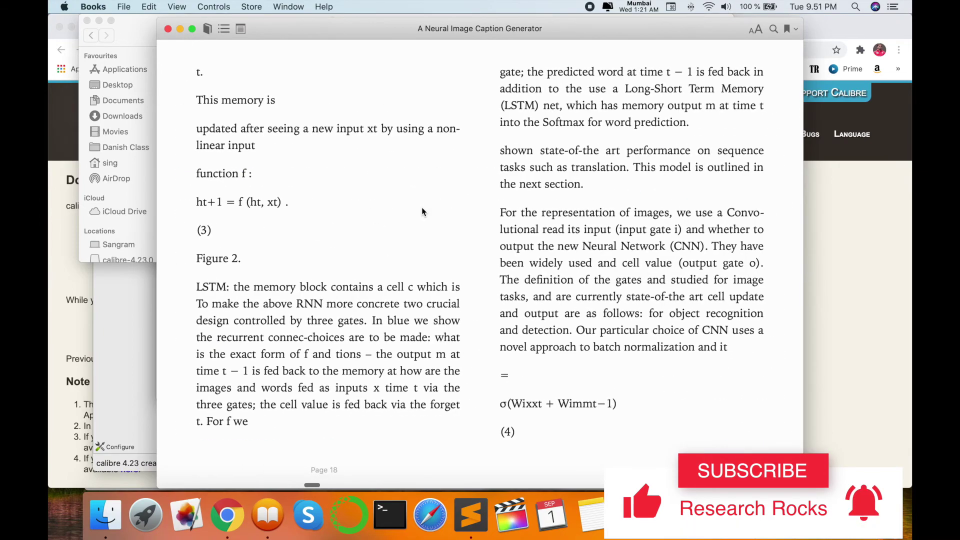
{"action": "scroll", "coordinate": [422, 210], "scroll_direction": "right", "scroll_amount": 6}
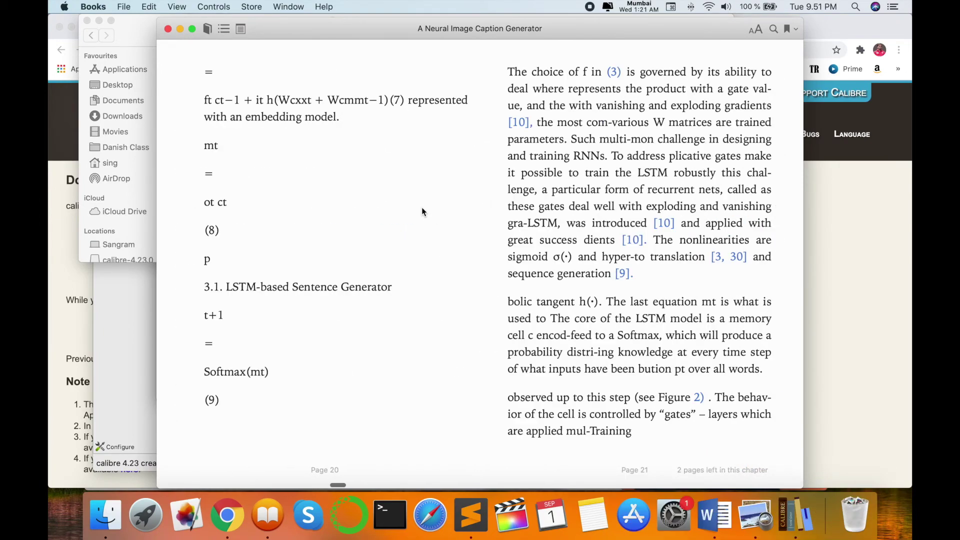
{"action": "scroll", "coordinate": [423, 211], "scroll_direction": "right", "scroll_amount": 8}
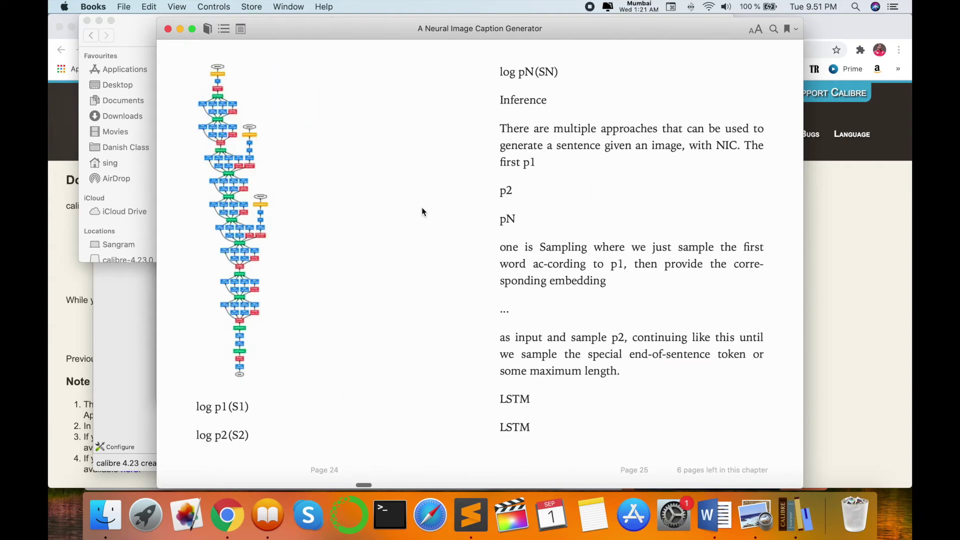
{"action": "scroll", "coordinate": [422, 212], "scroll_direction": "right", "scroll_amount": 3}
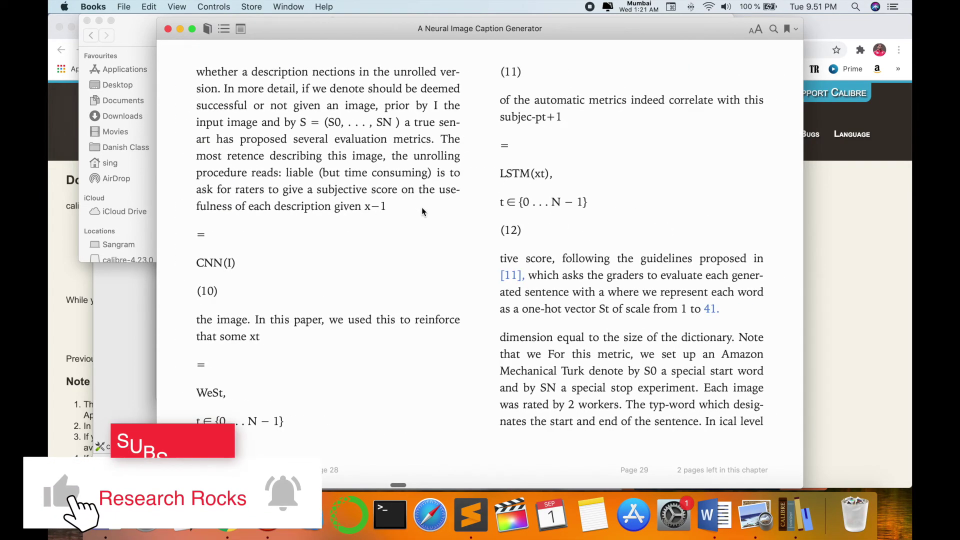
Page back to page 1, showing the title page with its outdoor-market cover photo
{"action": "scroll", "coordinate": [421, 207], "scroll_direction": "left", "scroll_amount": 15}
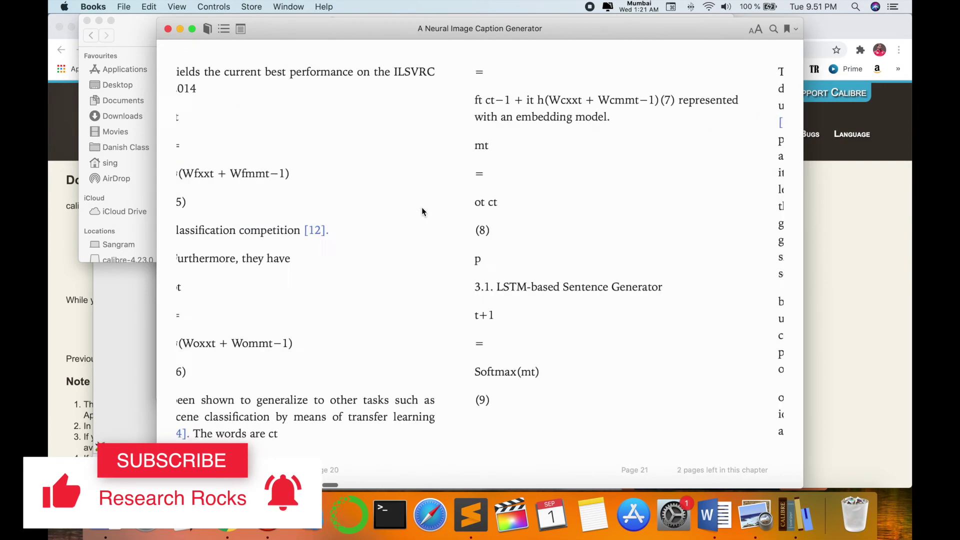
{"action": "scroll", "coordinate": [422, 207], "scroll_direction": "left", "scroll_amount": 15}
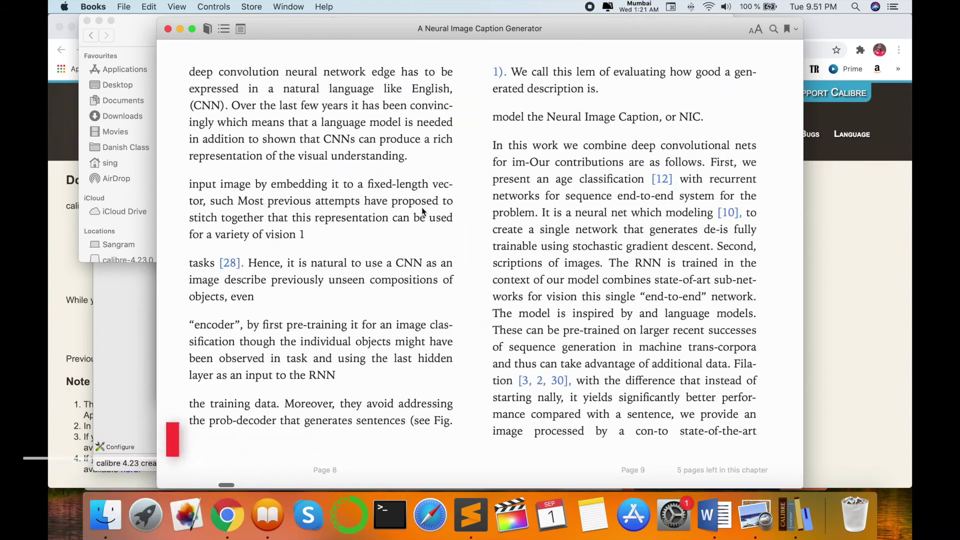
{"action": "scroll", "coordinate": [422, 207], "scroll_direction": "left", "scroll_amount": 5}
{"action": "scroll", "coordinate": [269, 218], "scroll_direction": "left", "scroll_amount": 5}
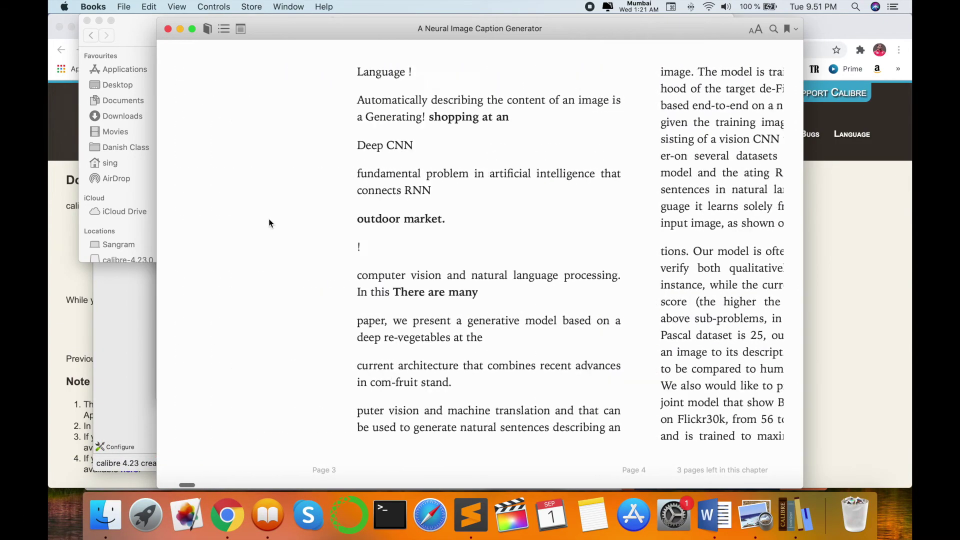
{"action": "scroll", "coordinate": [270, 222], "scroll_direction": "left", "scroll_amount": 5}
{"action": "scroll", "coordinate": [269, 222], "scroll_direction": "left", "scroll_amount": 5}
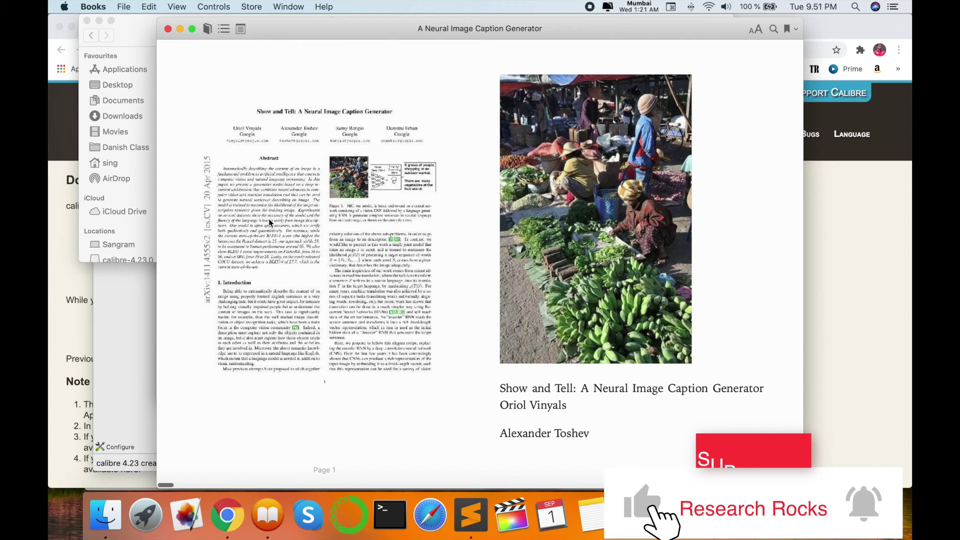
Close the open book and then the Apple Books library window
{"action": "left_click", "coordinate": [168, 29]}
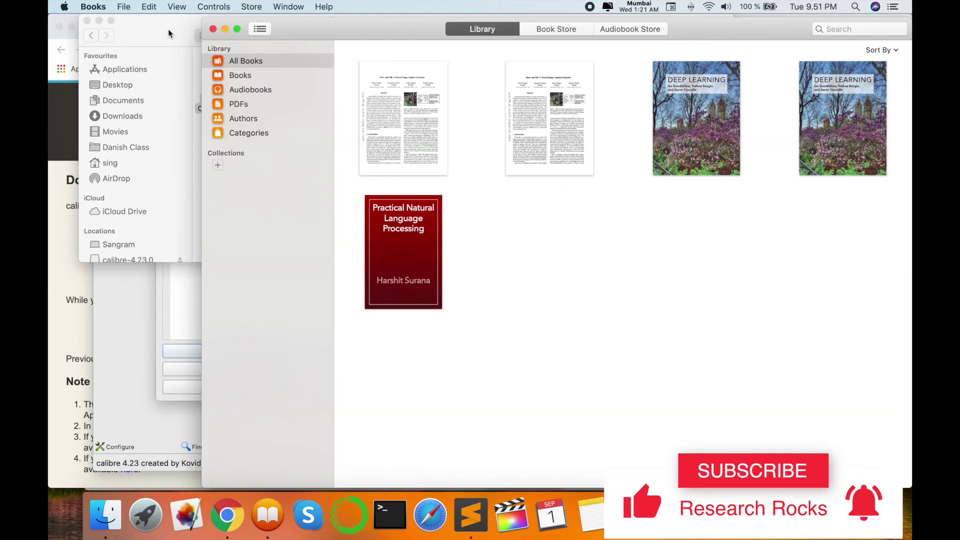
{"action": "left_click", "coordinate": [530, 145]}
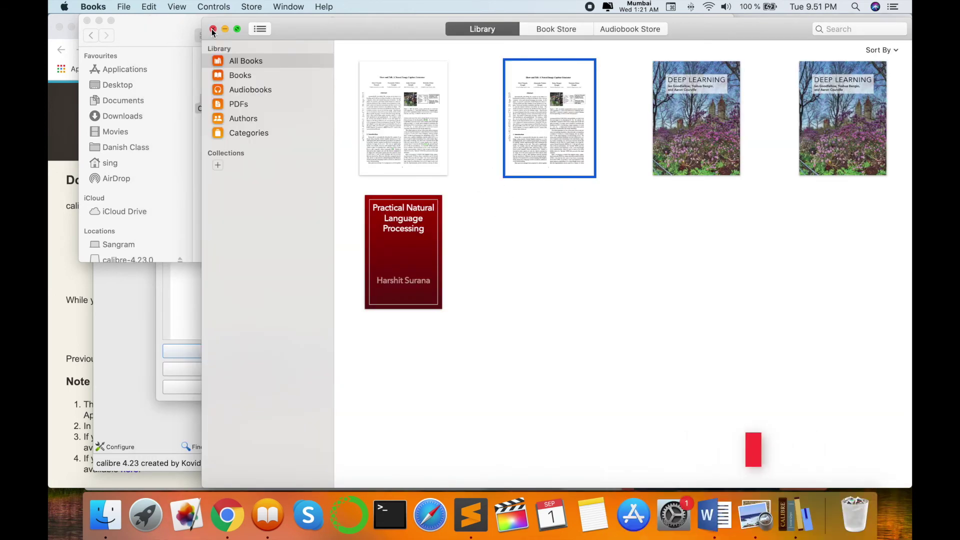
{"action": "left_click", "coordinate": [212, 29]}
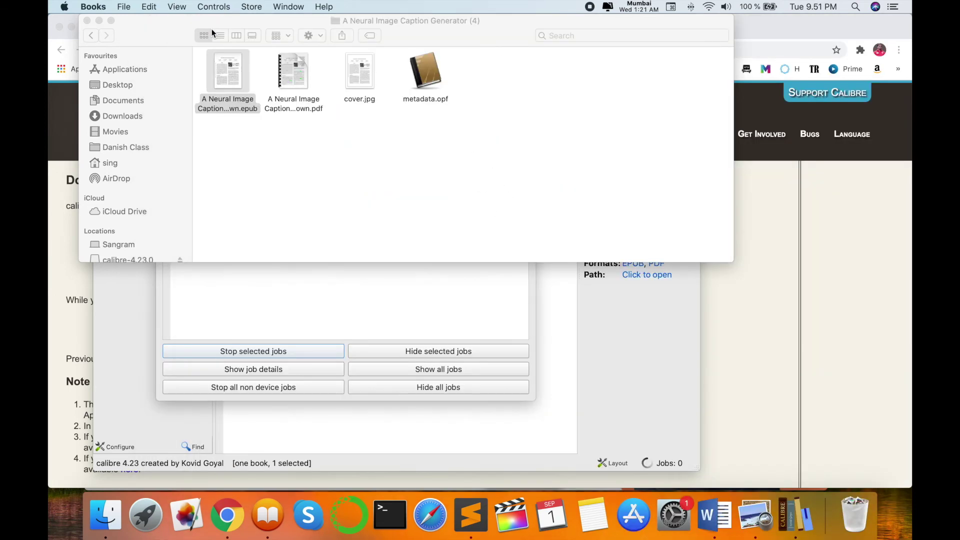
Close the converted-files Finder folder, calibre's conversion jobs list and the calibre library window
{"action": "left_click", "coordinate": [253, 145]}
{"action": "left_click", "coordinate": [86, 20]}
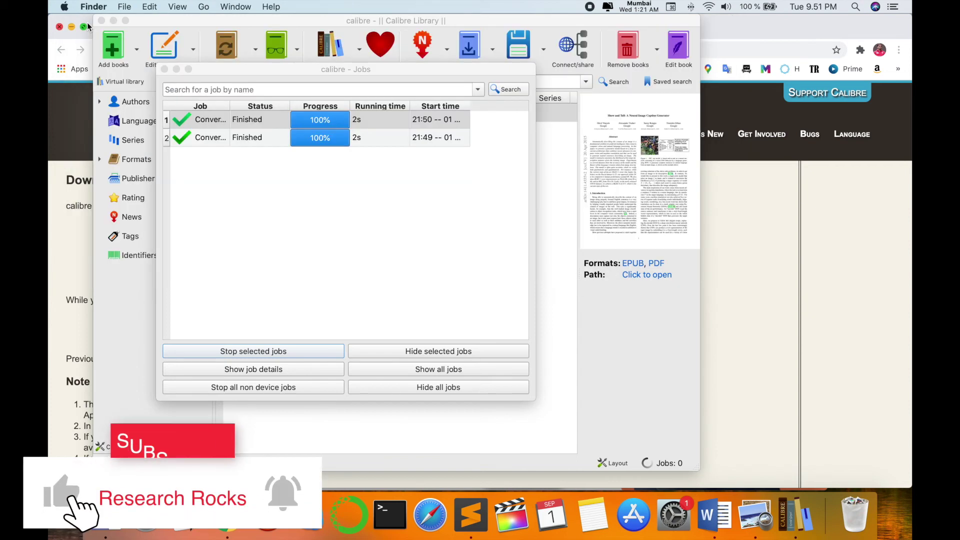
{"action": "left_click", "coordinate": [163, 72]}
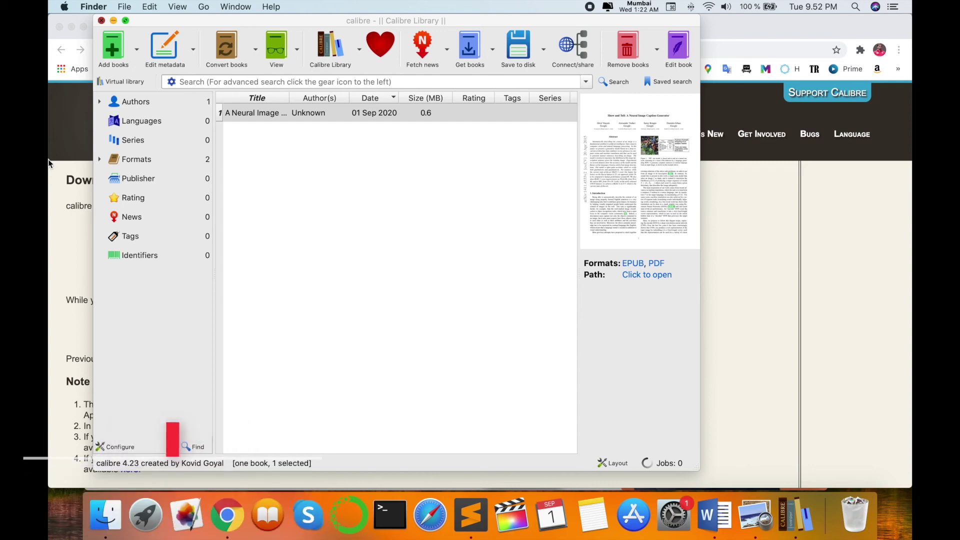
{"action": "left_click", "coordinate": [101, 21]}
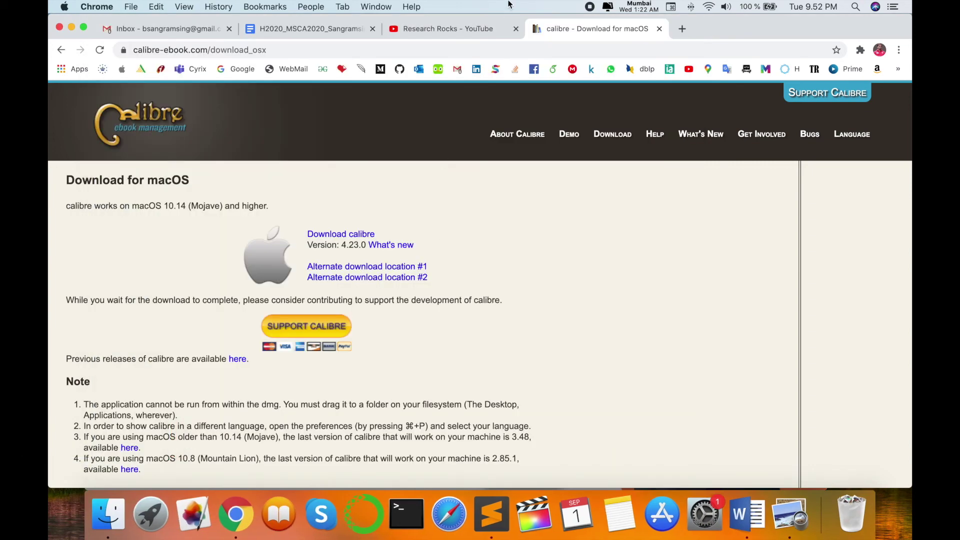
Bring up the 'Research Rocks - YouTube' tab in Chrome
{"action": "left_click", "coordinate": [465, 31]}
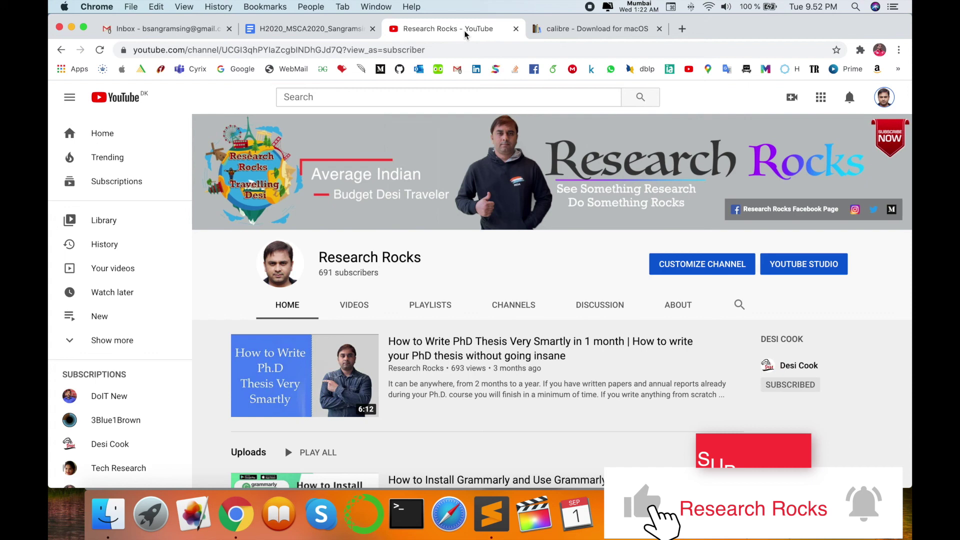